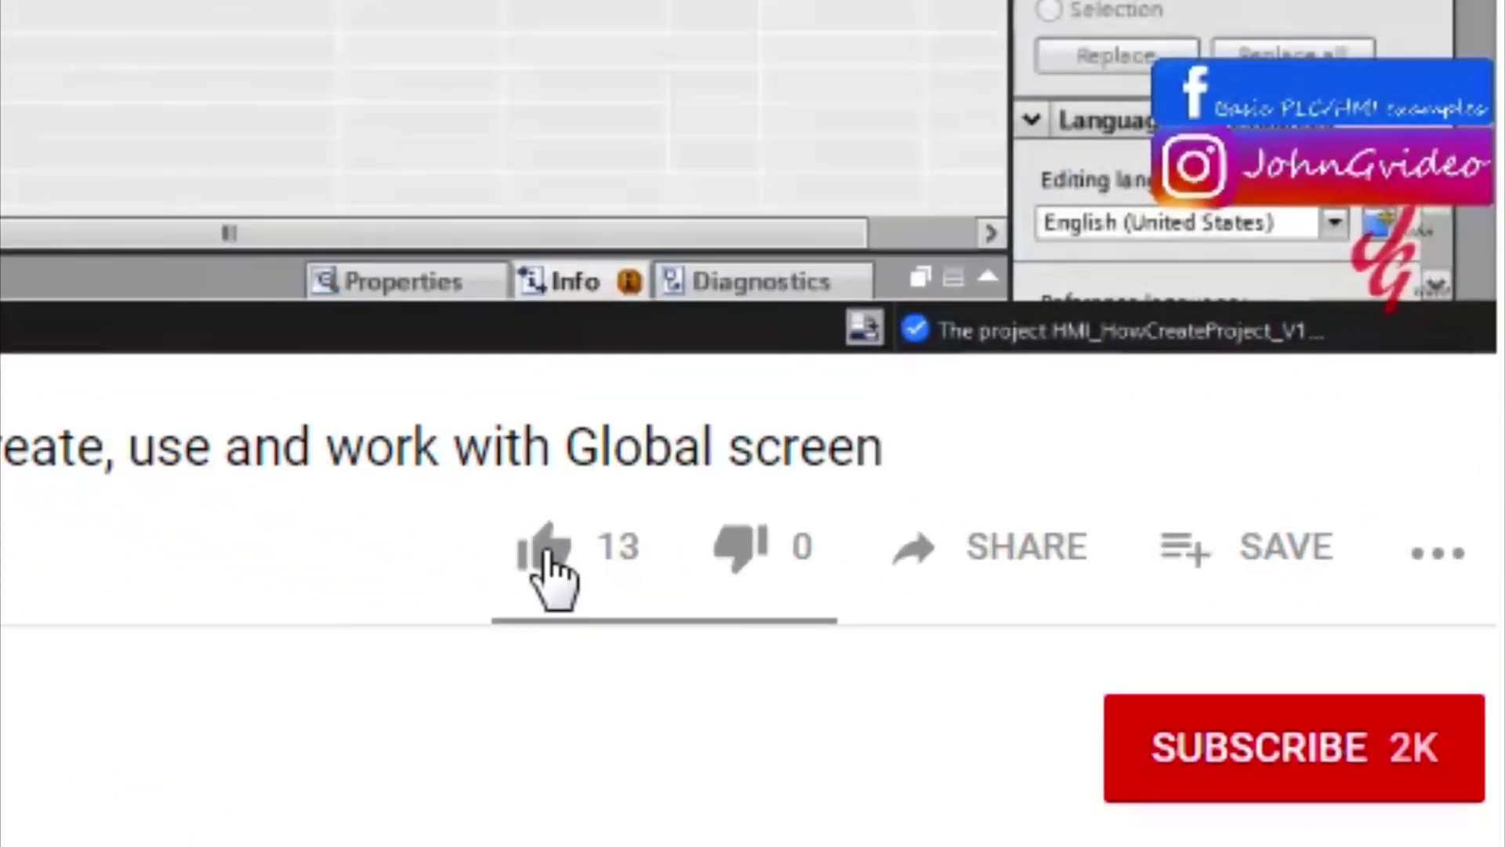
# - Like the TIA Portal tutorial video and subscribe to its YouTube channel
pyautogui.click(549, 563)
pyautogui.click(1255, 733)
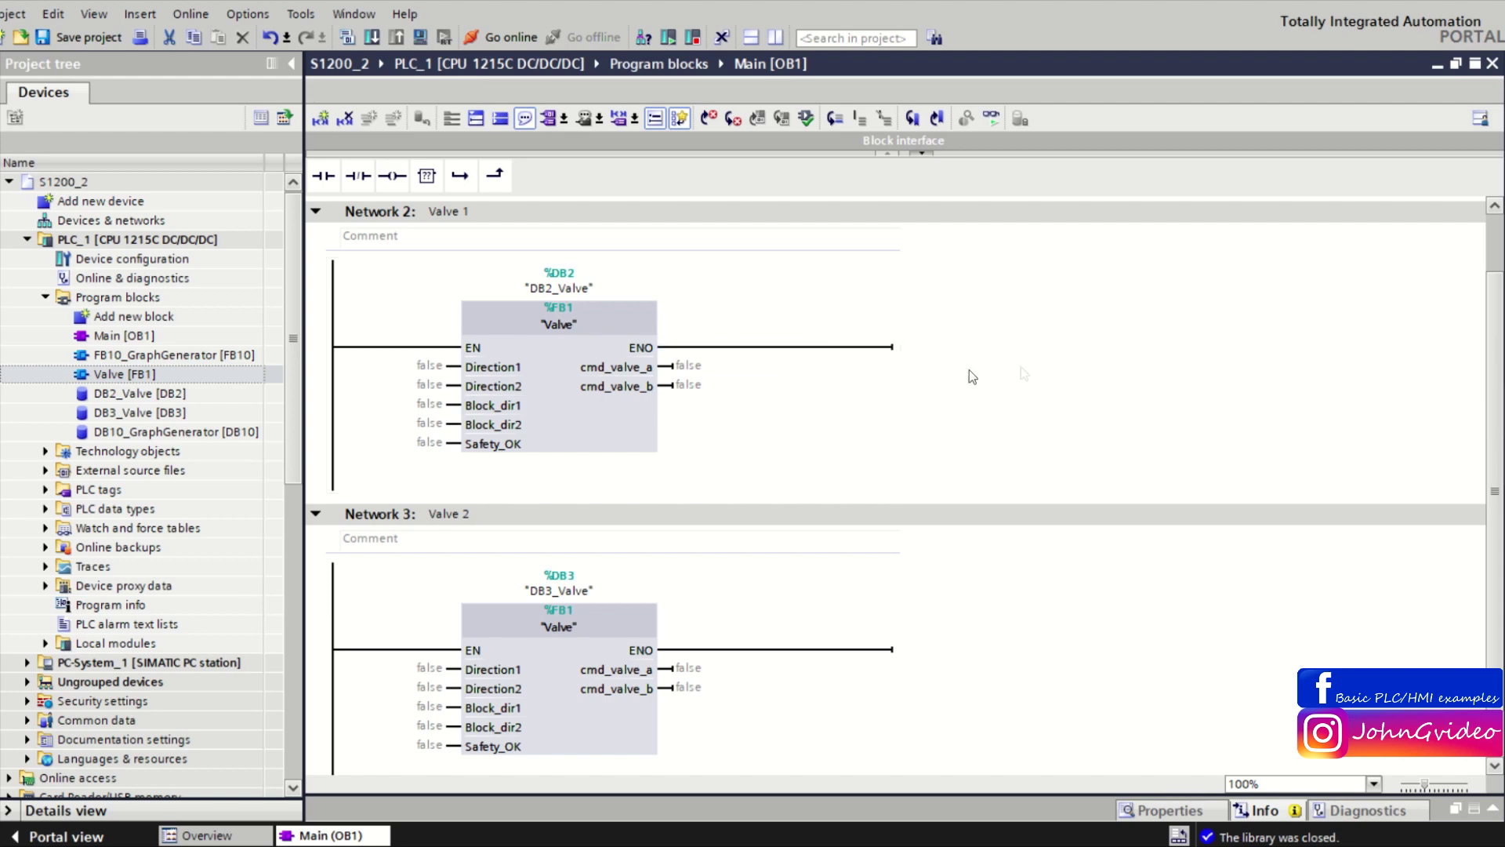
pyautogui.click(138, 374)
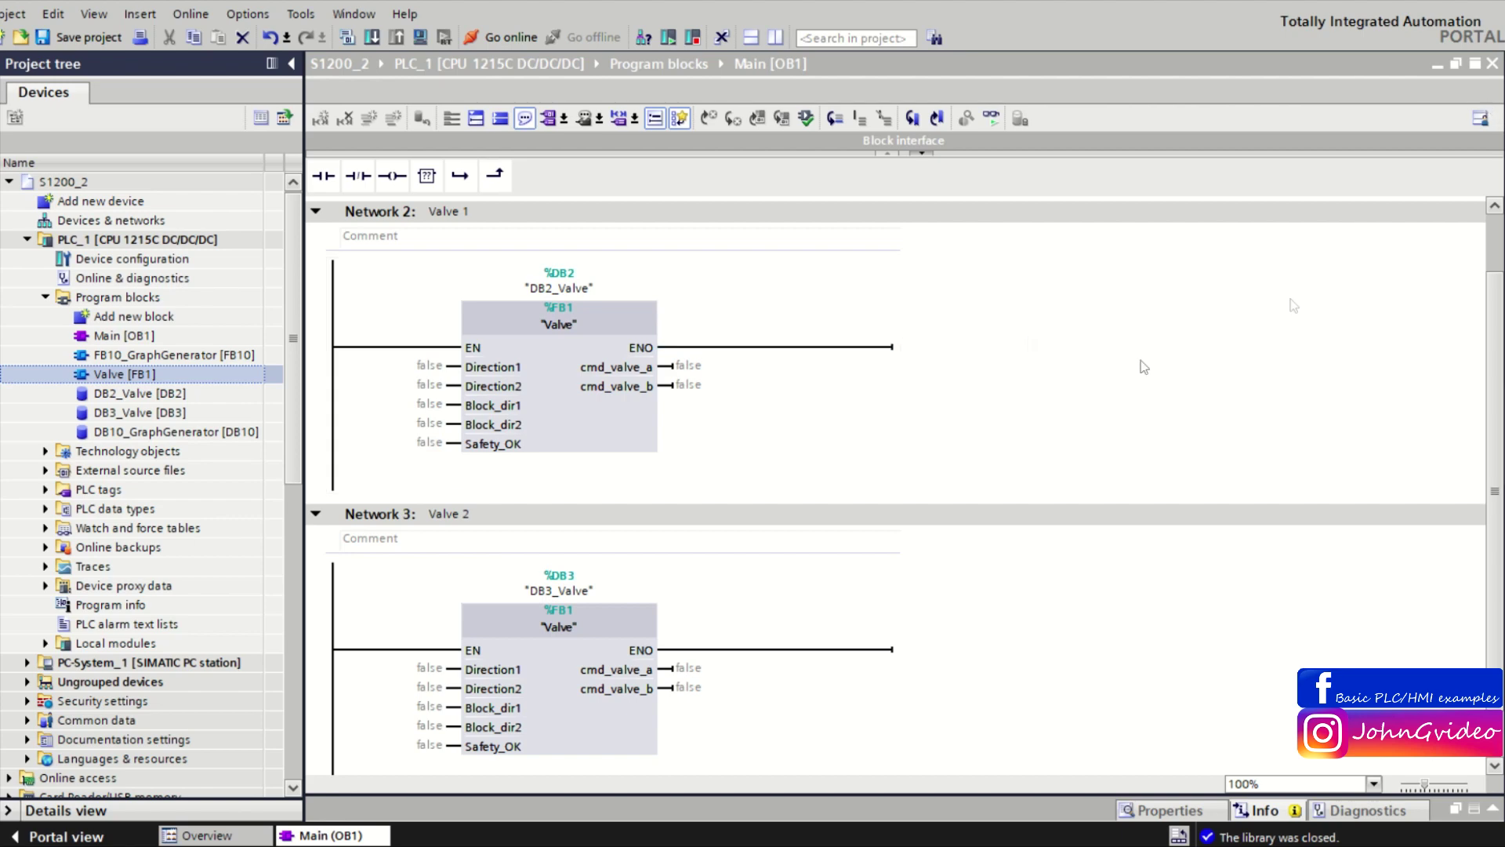
pyautogui.click(497, 353)
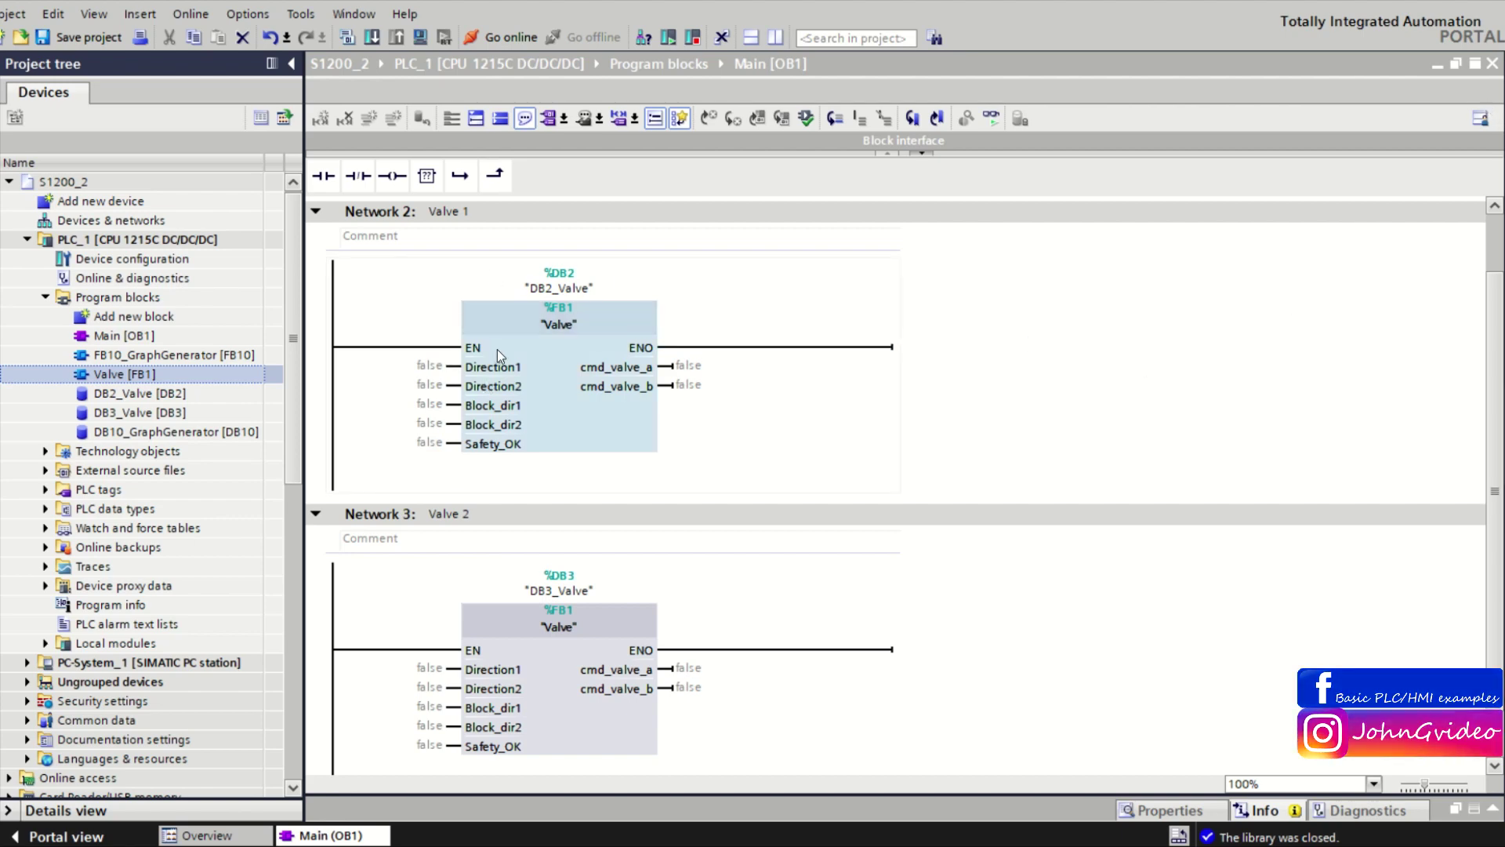
pyautogui.doubleClick(553, 368)
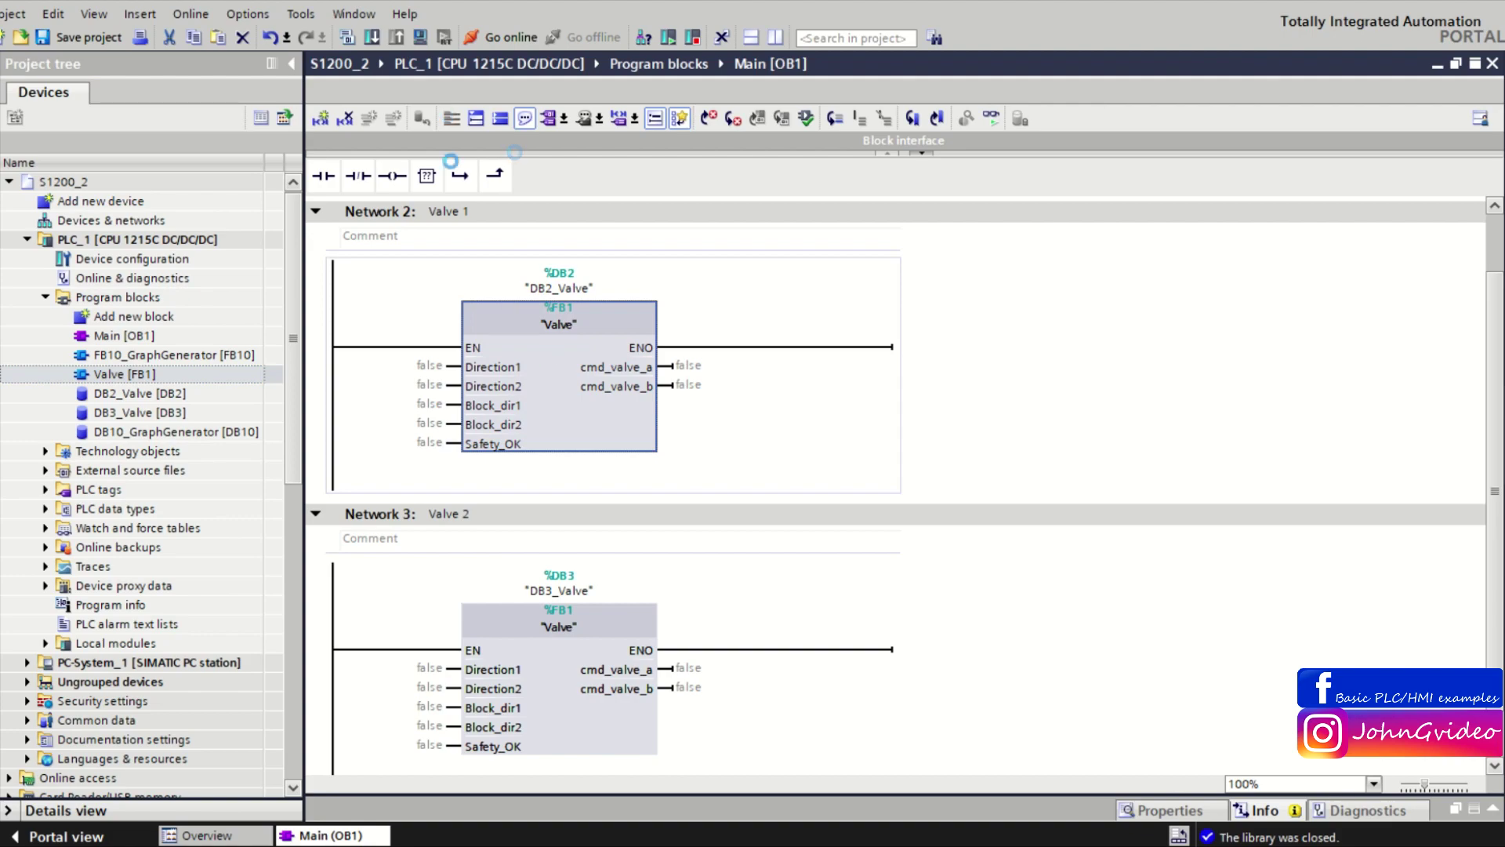
pyautogui.click(482, 119)
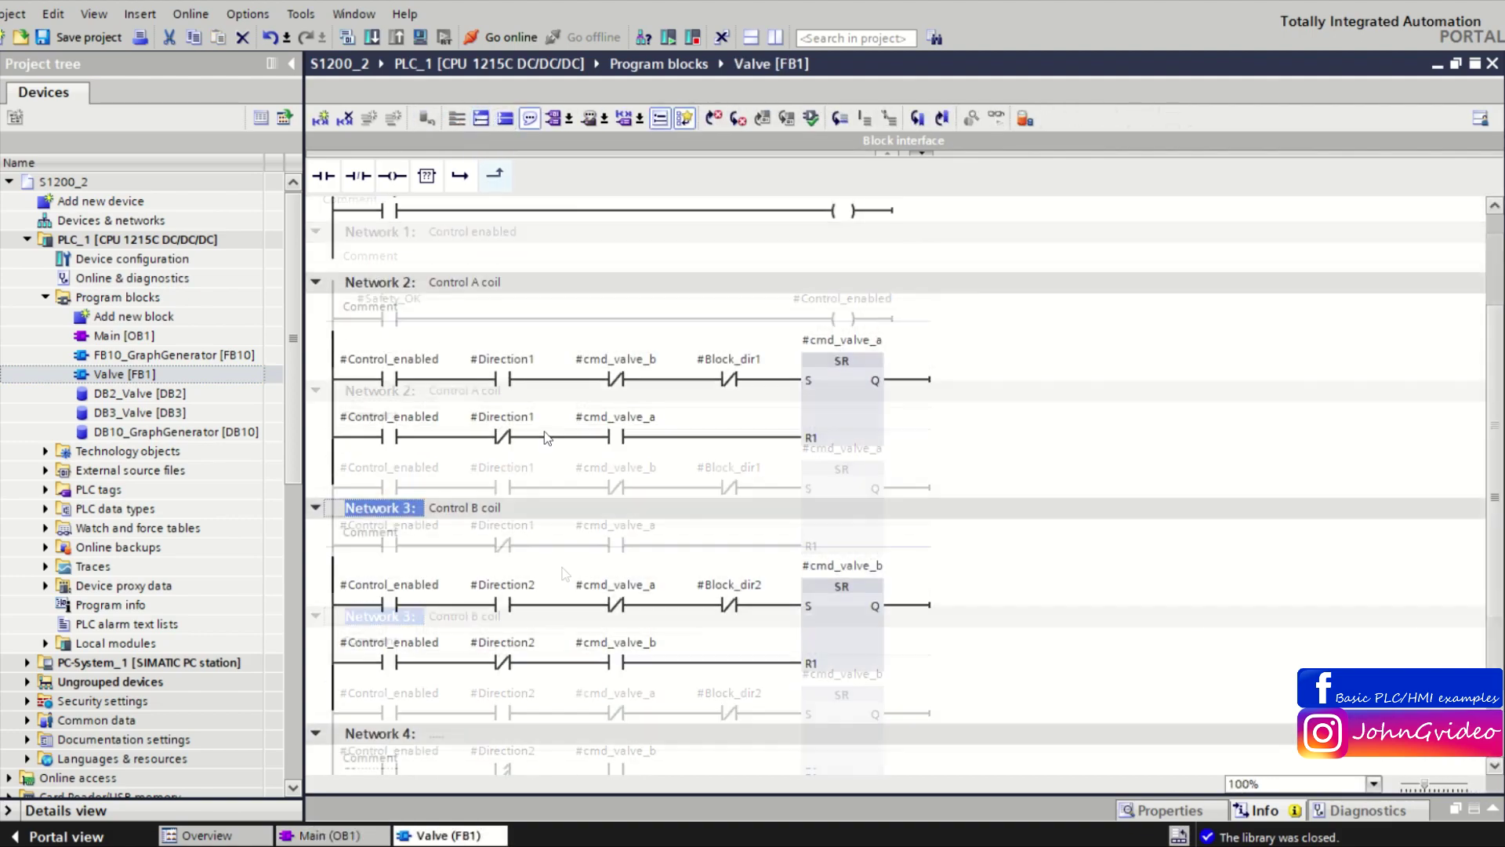
pyautogui.click(1492, 64)
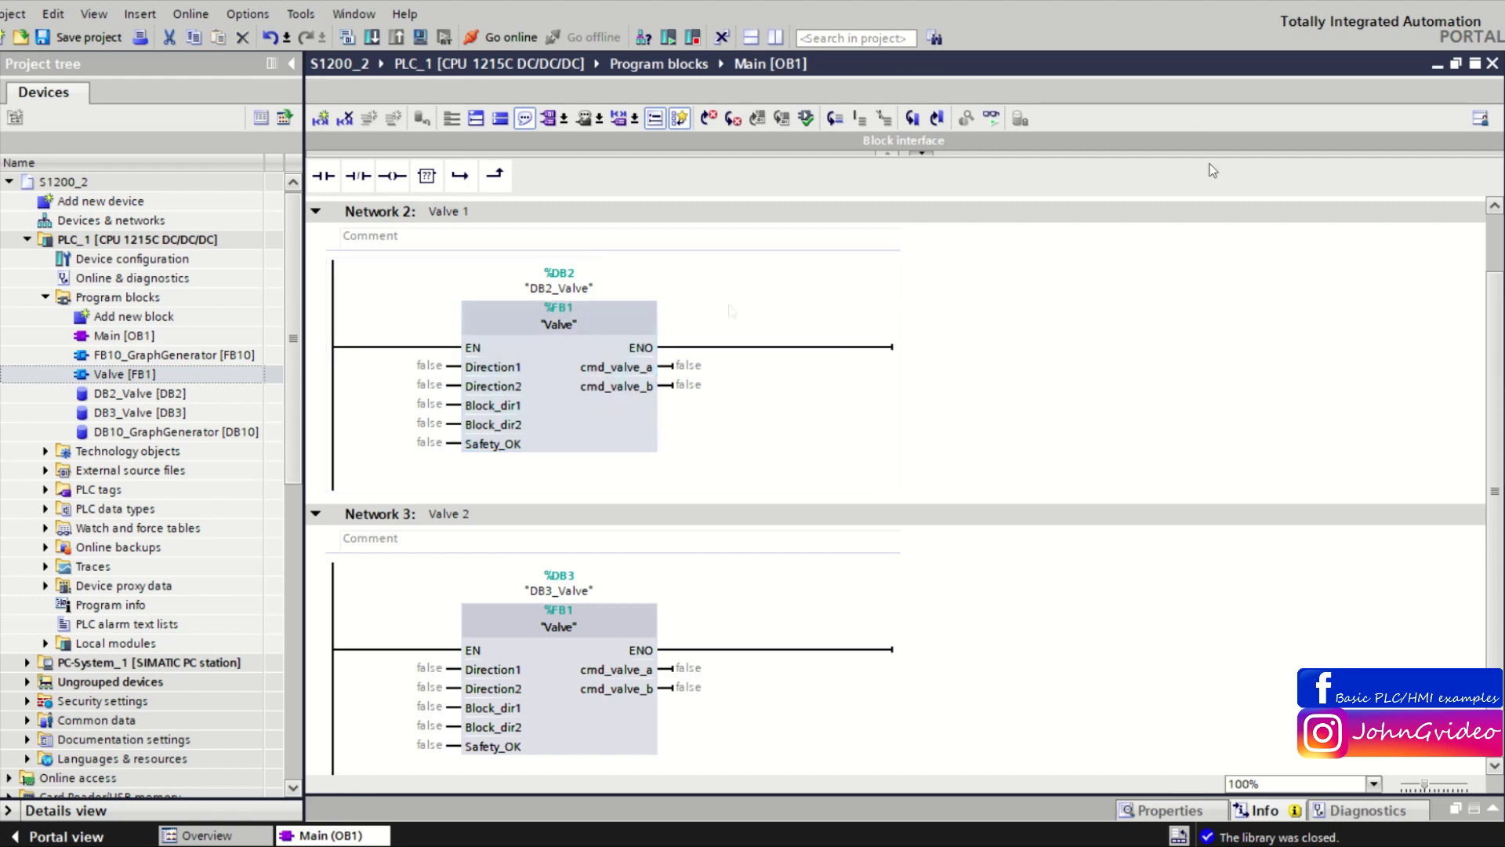
# - From the Libraries task card, create a new global library named Valve
pyautogui.click(1499, 63)
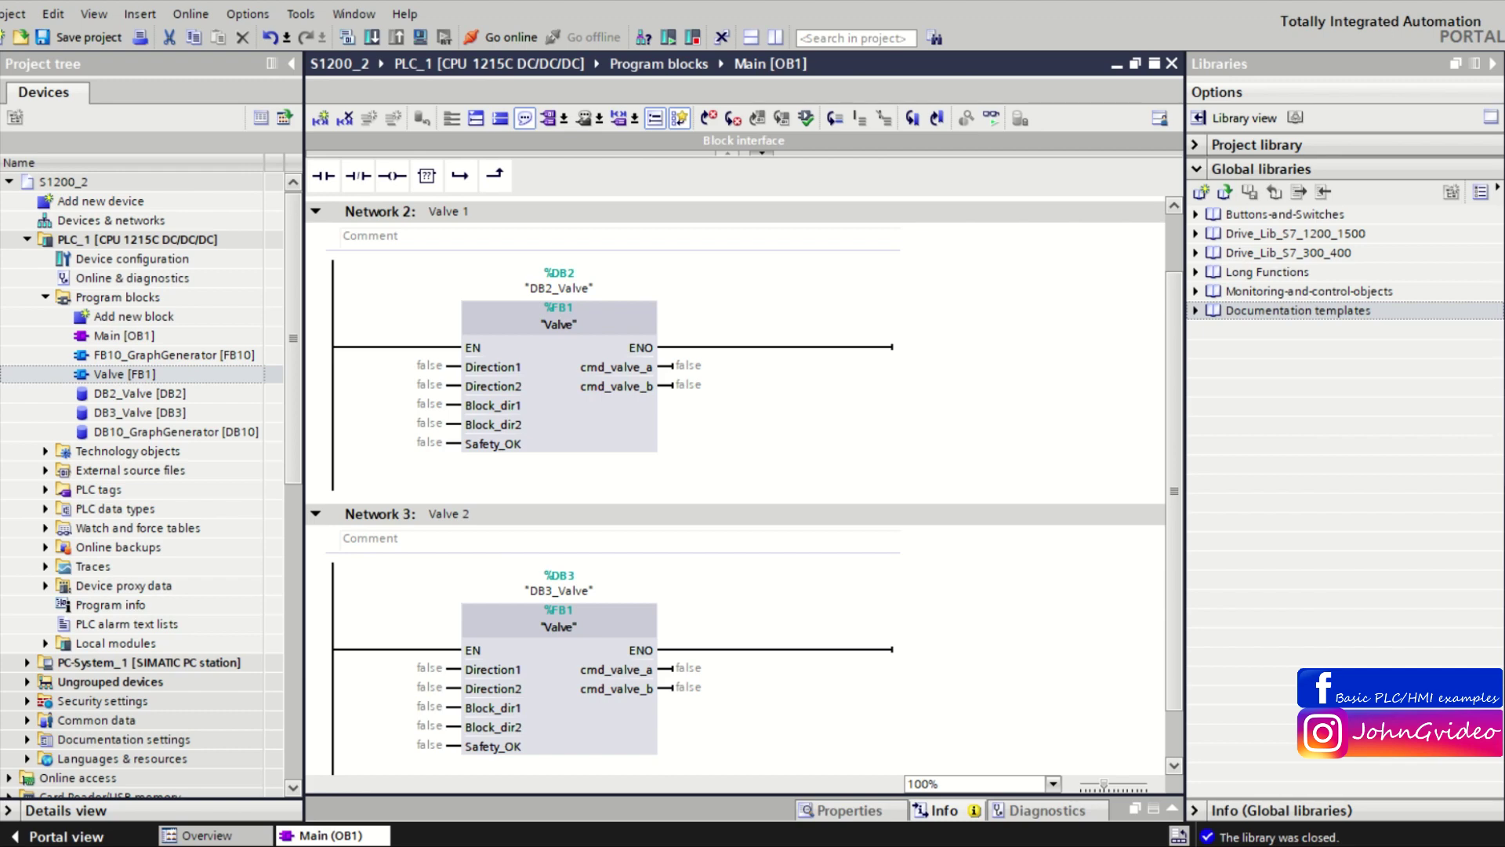
pyautogui.click(1503, 427)
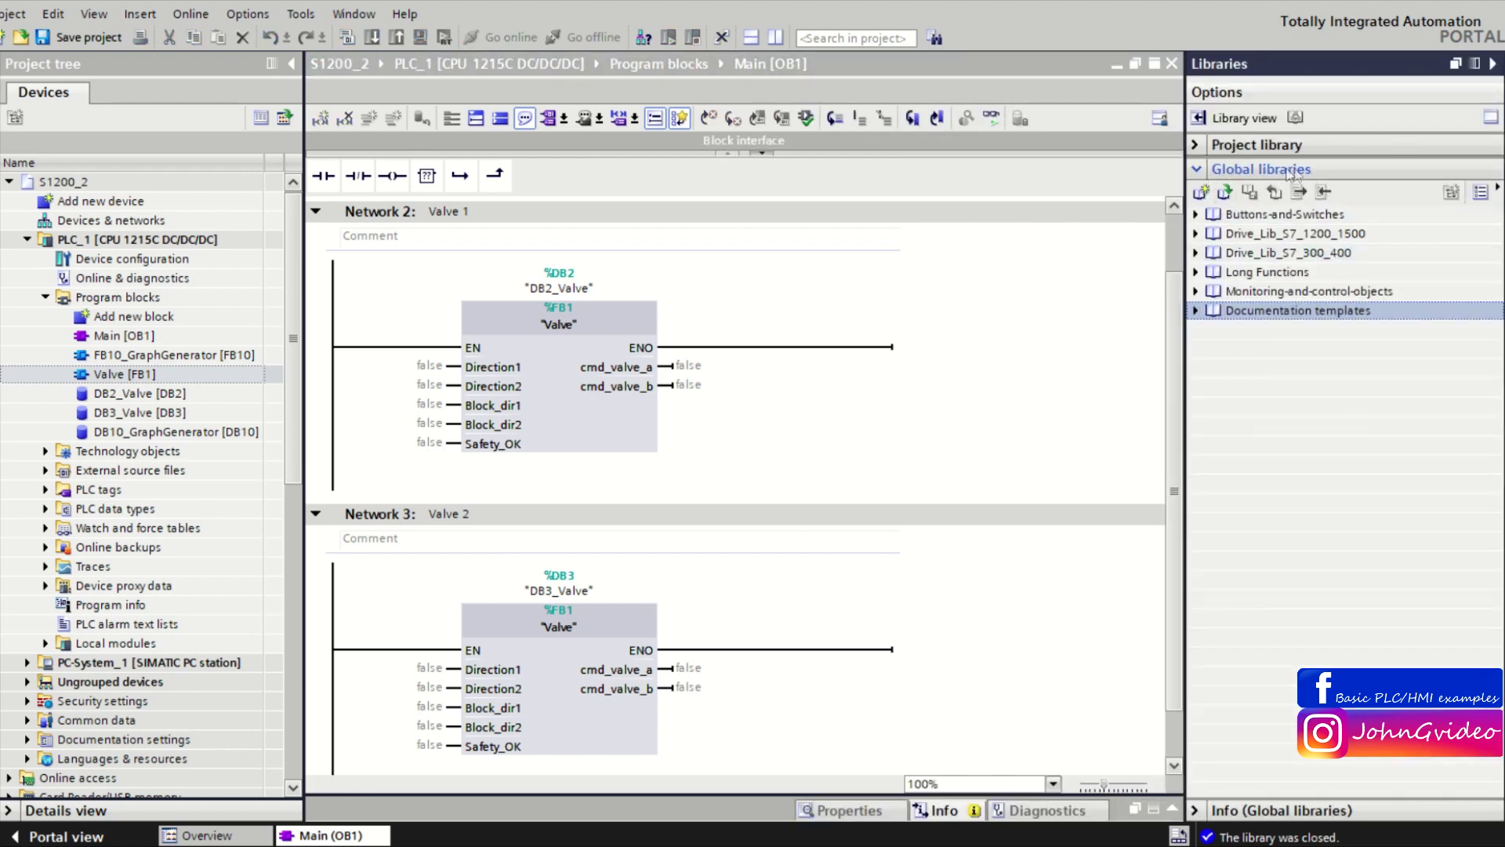
pyautogui.rightClick(1230, 335)
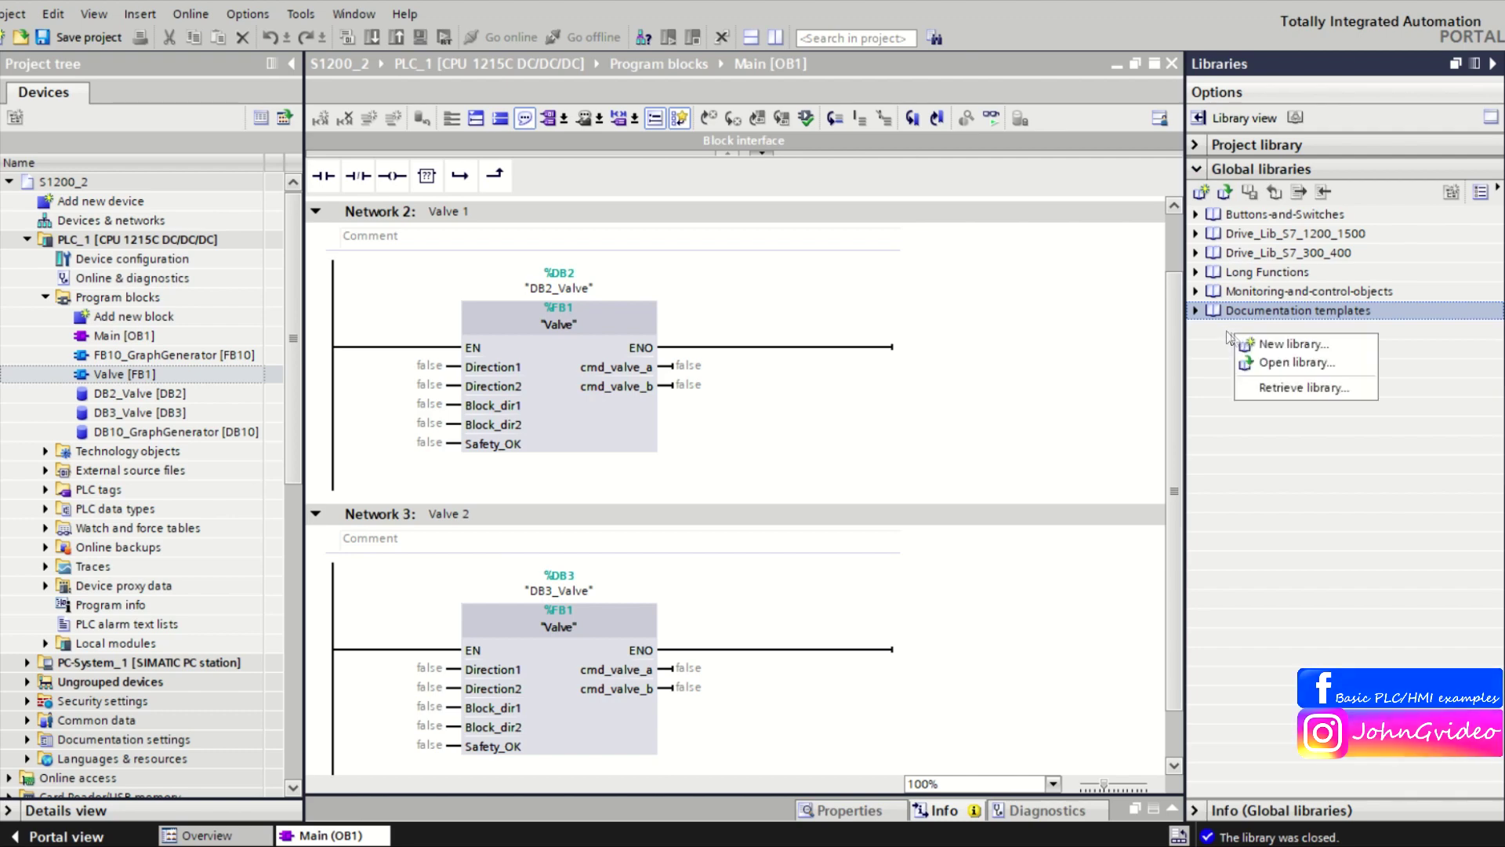
pyautogui.click(1289, 348)
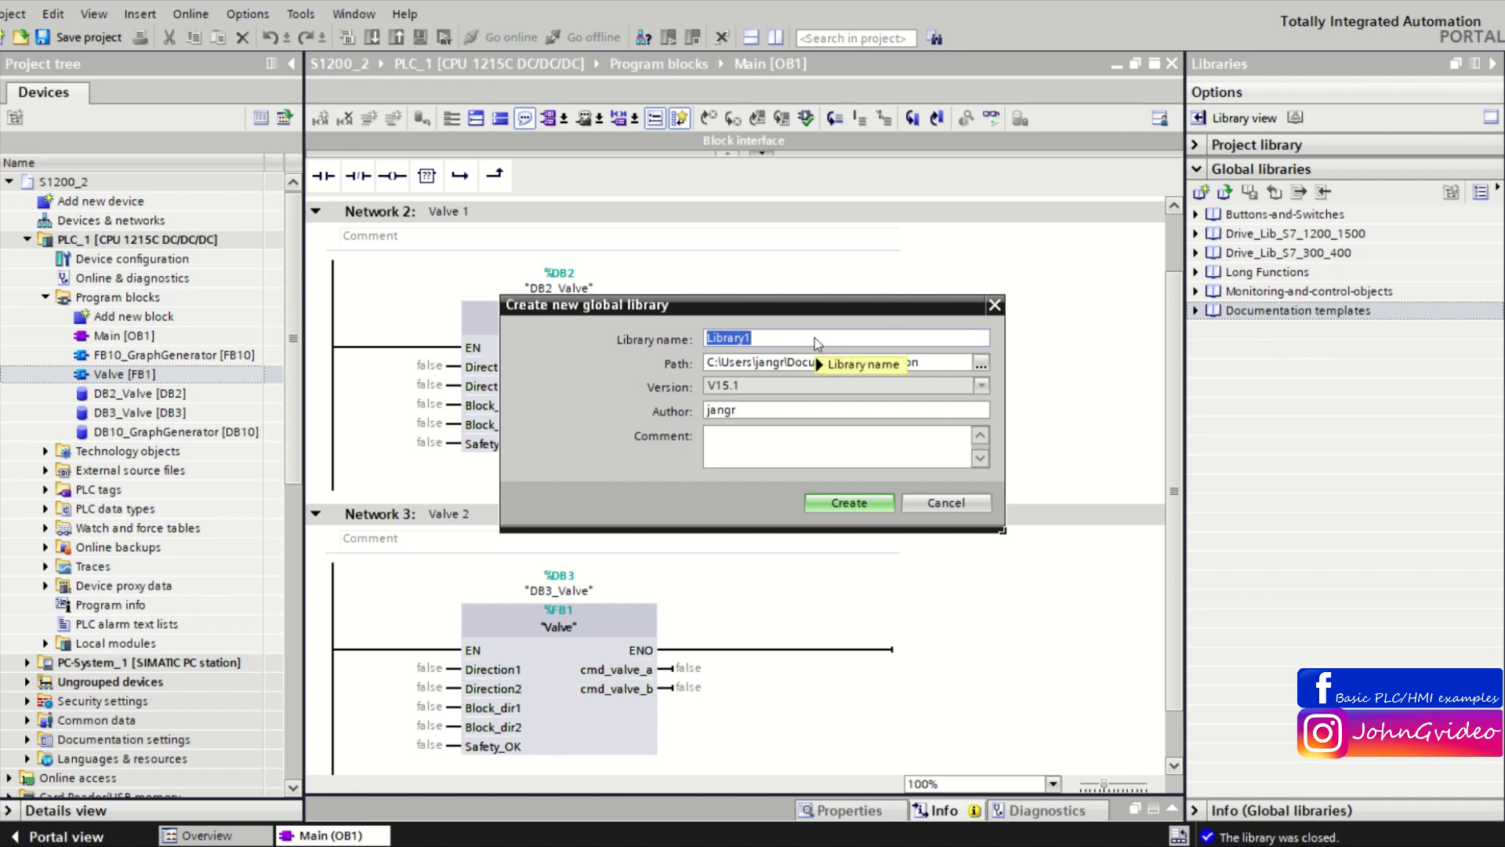
pyautogui.moveTo(816, 342)
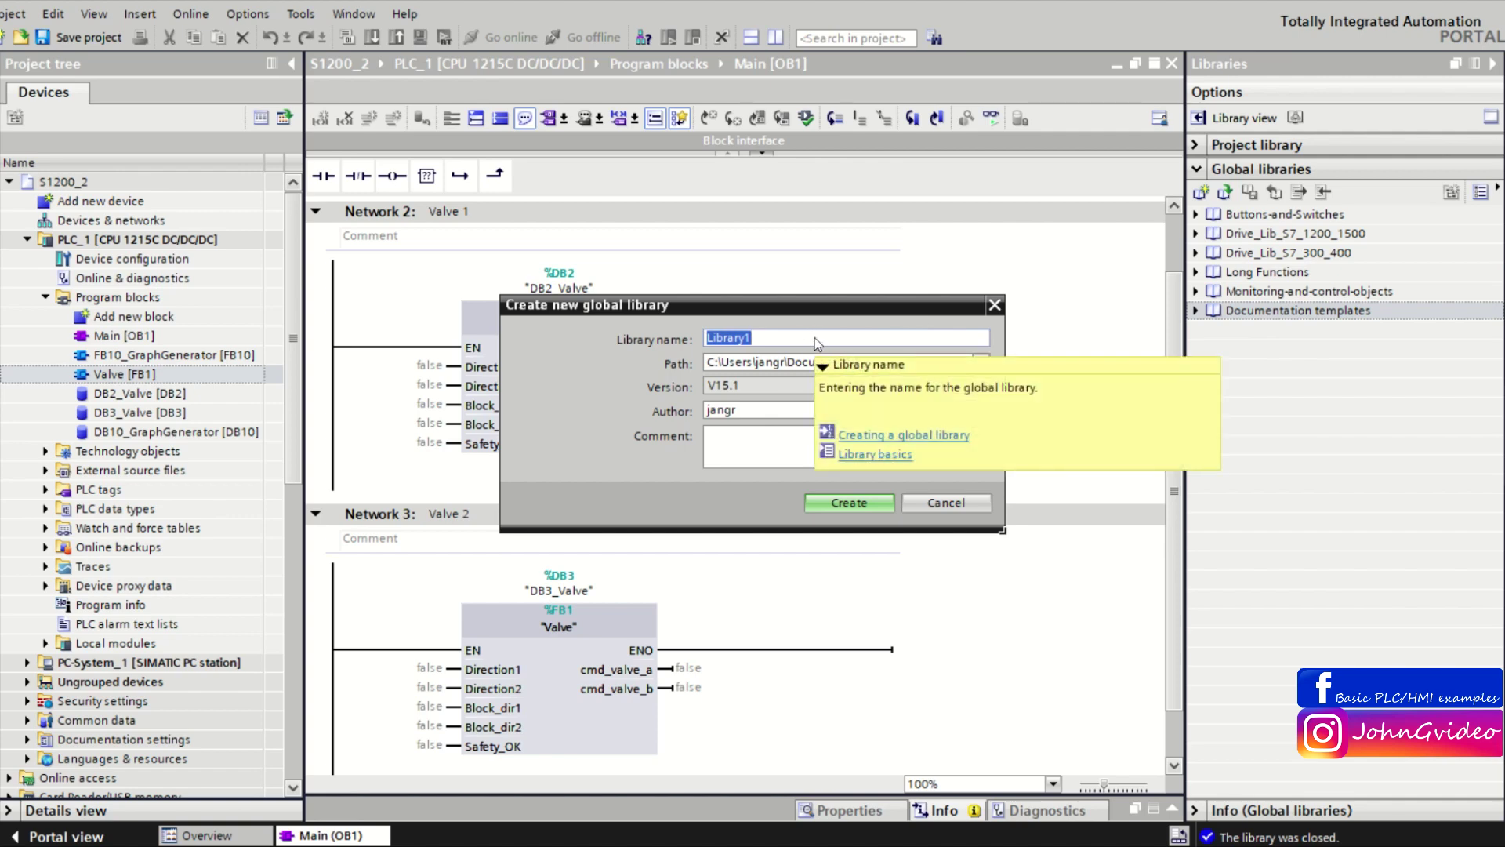
pyautogui.write('V')
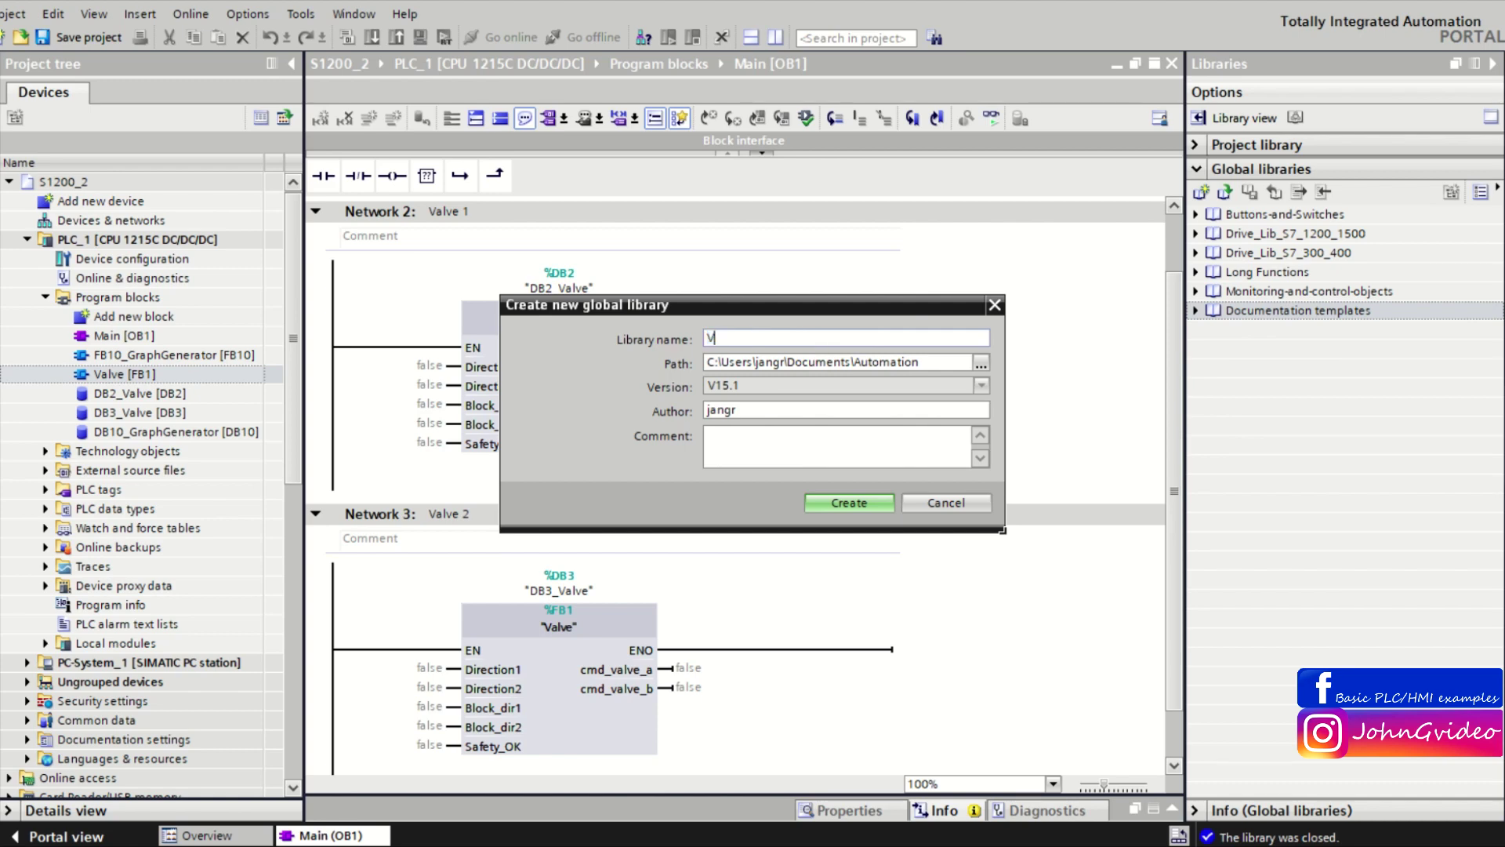
pyautogui.write('alve')
pyautogui.click(936, 361)
pyautogui.click(758, 409)
pyautogui.doubleClick(760, 410)
pyautogui.click(827, 441)
pyautogui.click(861, 506)
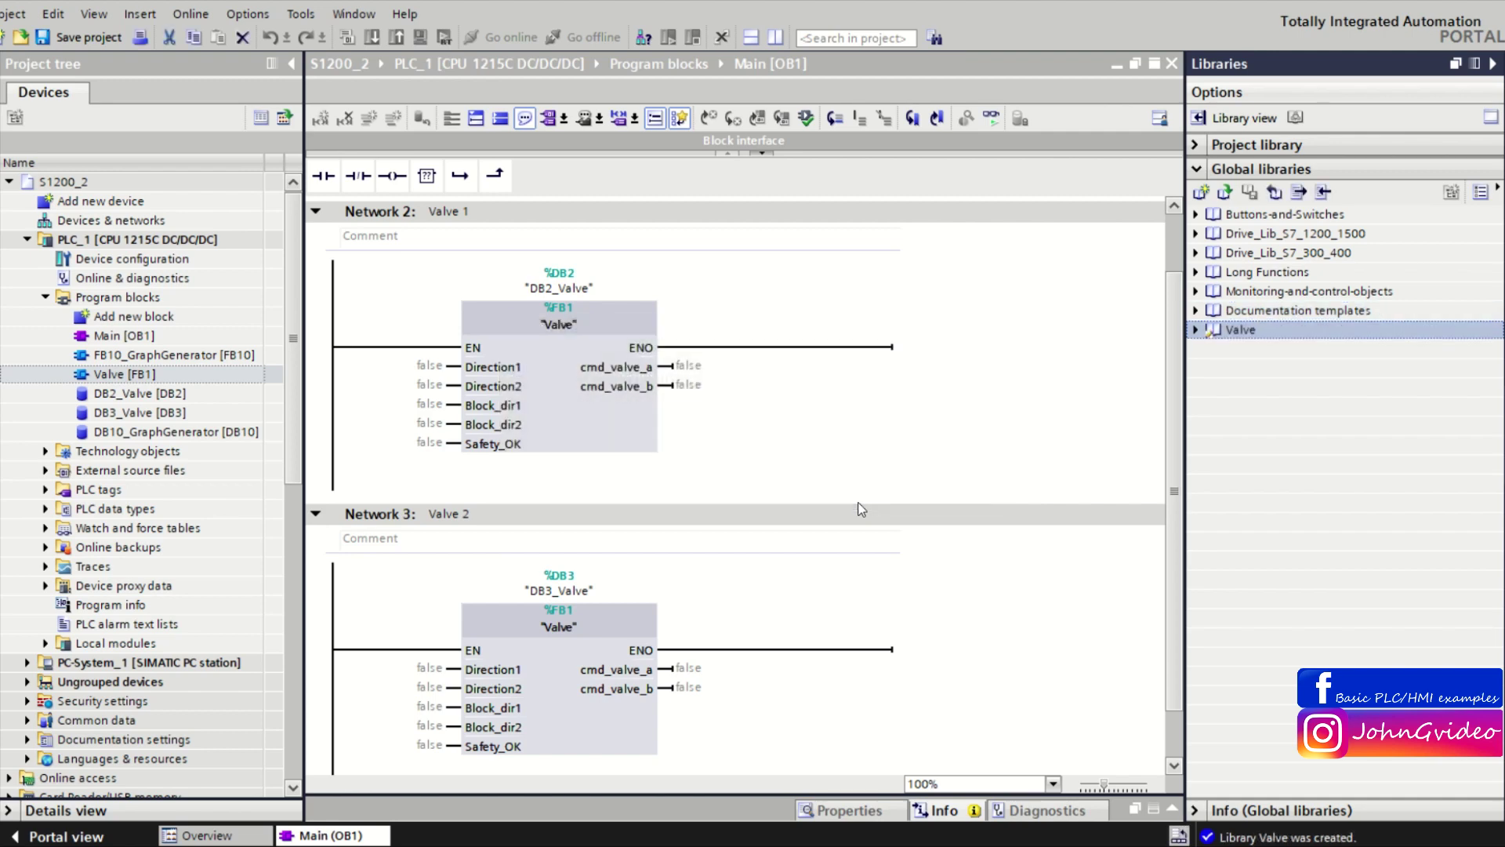
# - Copy the Valve [FB1] block into the Valve library's master copies
pyautogui.click(1196, 329)
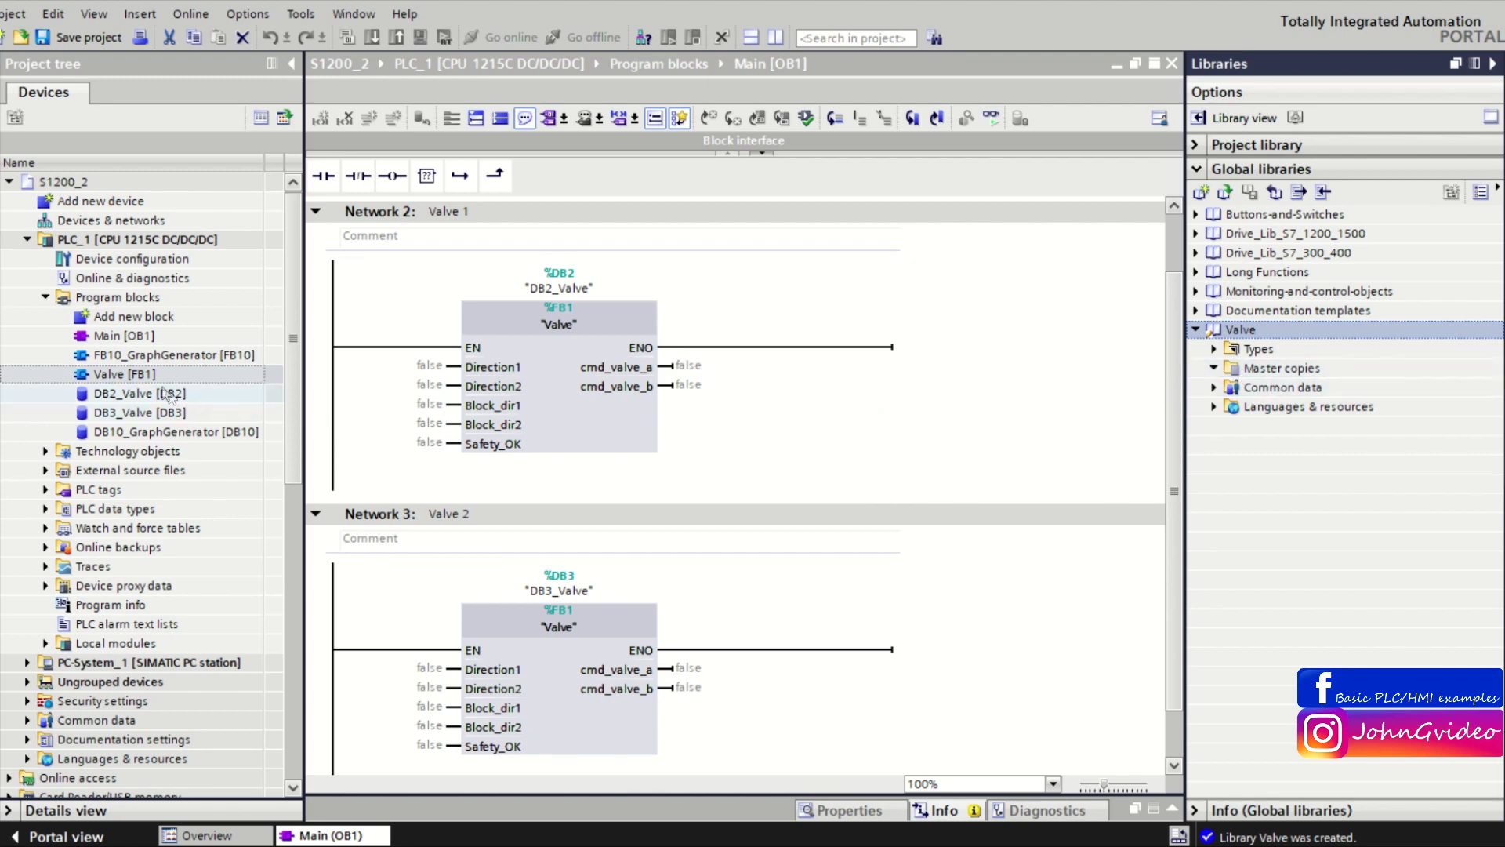
pyautogui.click(129, 392)
pyautogui.click(124, 375)
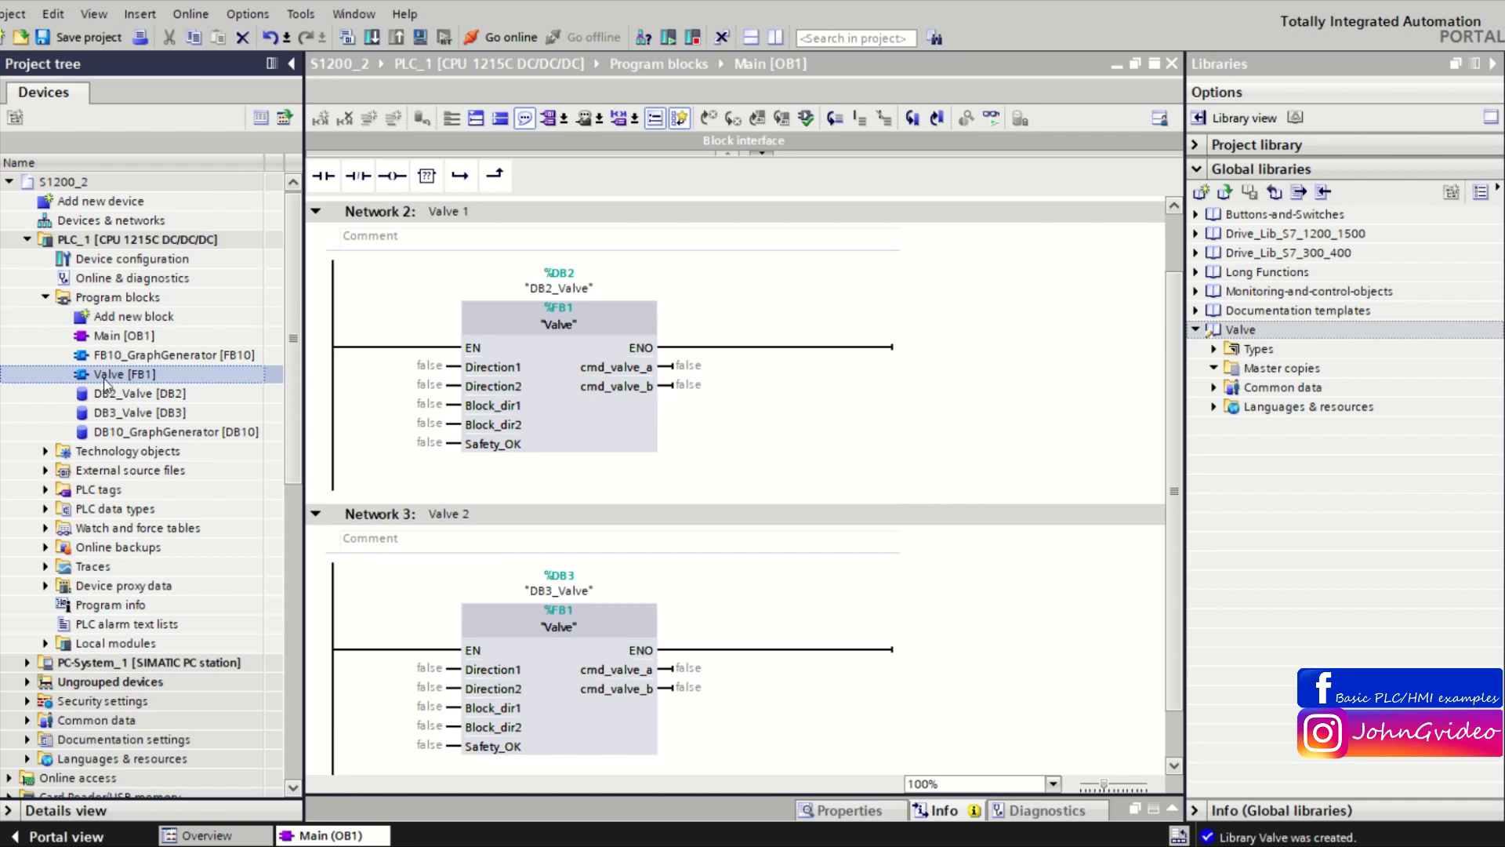
pyautogui.moveTo(110, 377); pyautogui.dragTo(1296, 367)
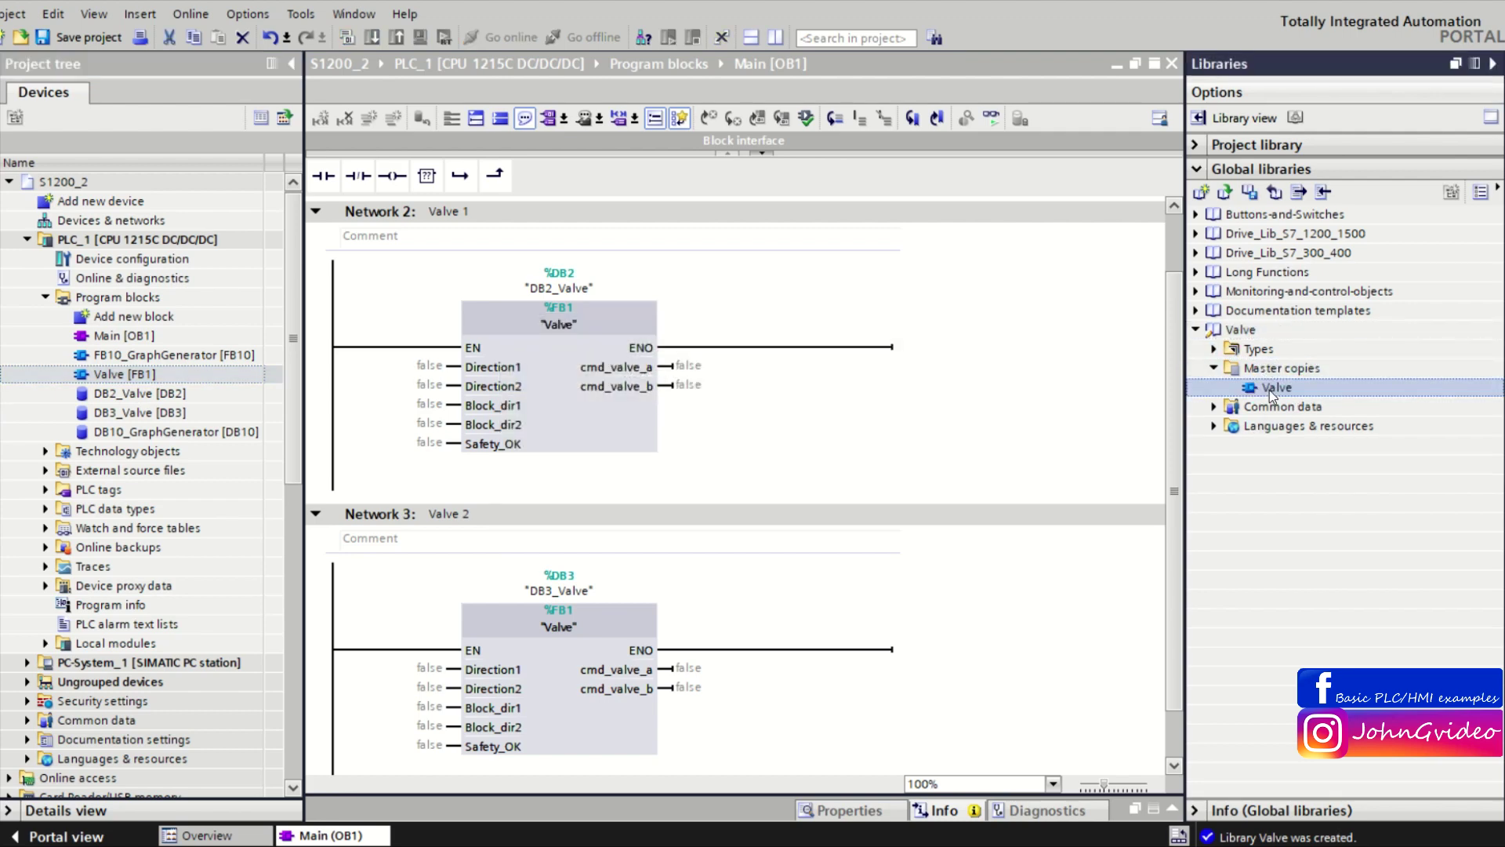
pyautogui.click(1270, 388)
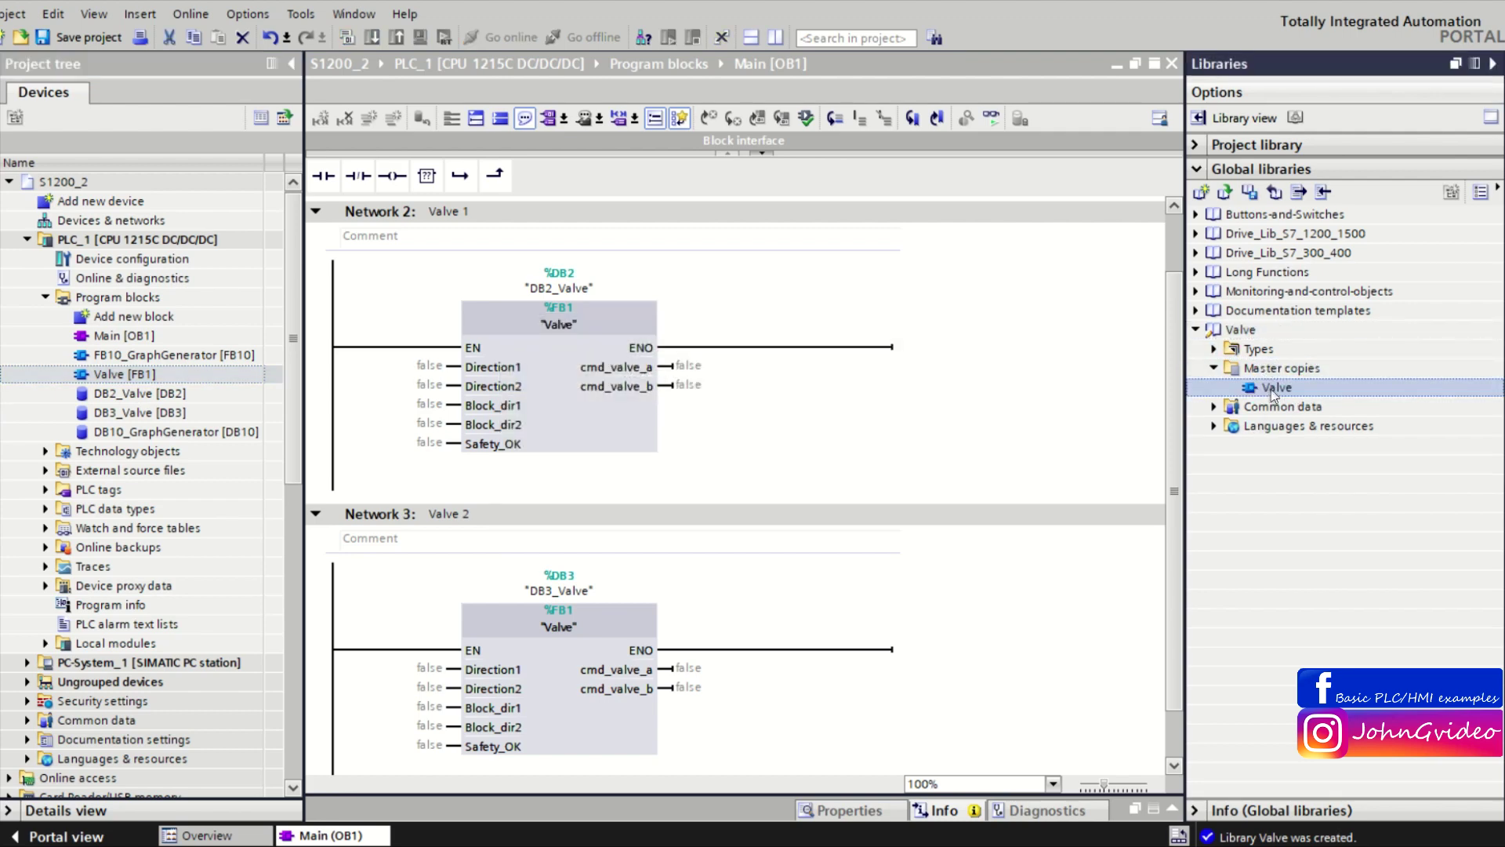
# - Save the Valve global library and collapse it
pyautogui.rightClick(1220, 332)
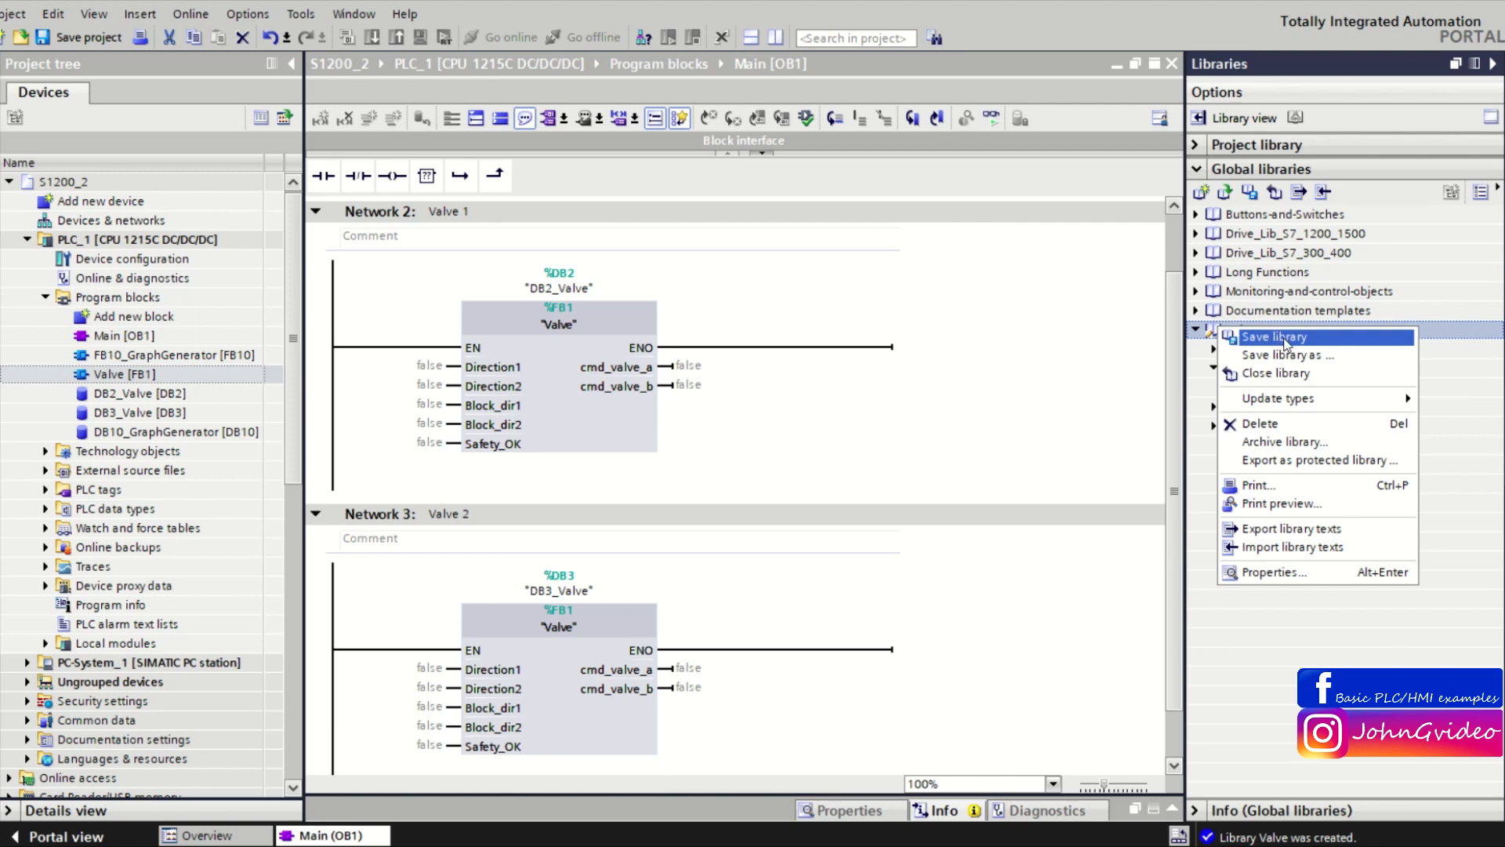
pyautogui.click(1286, 345)
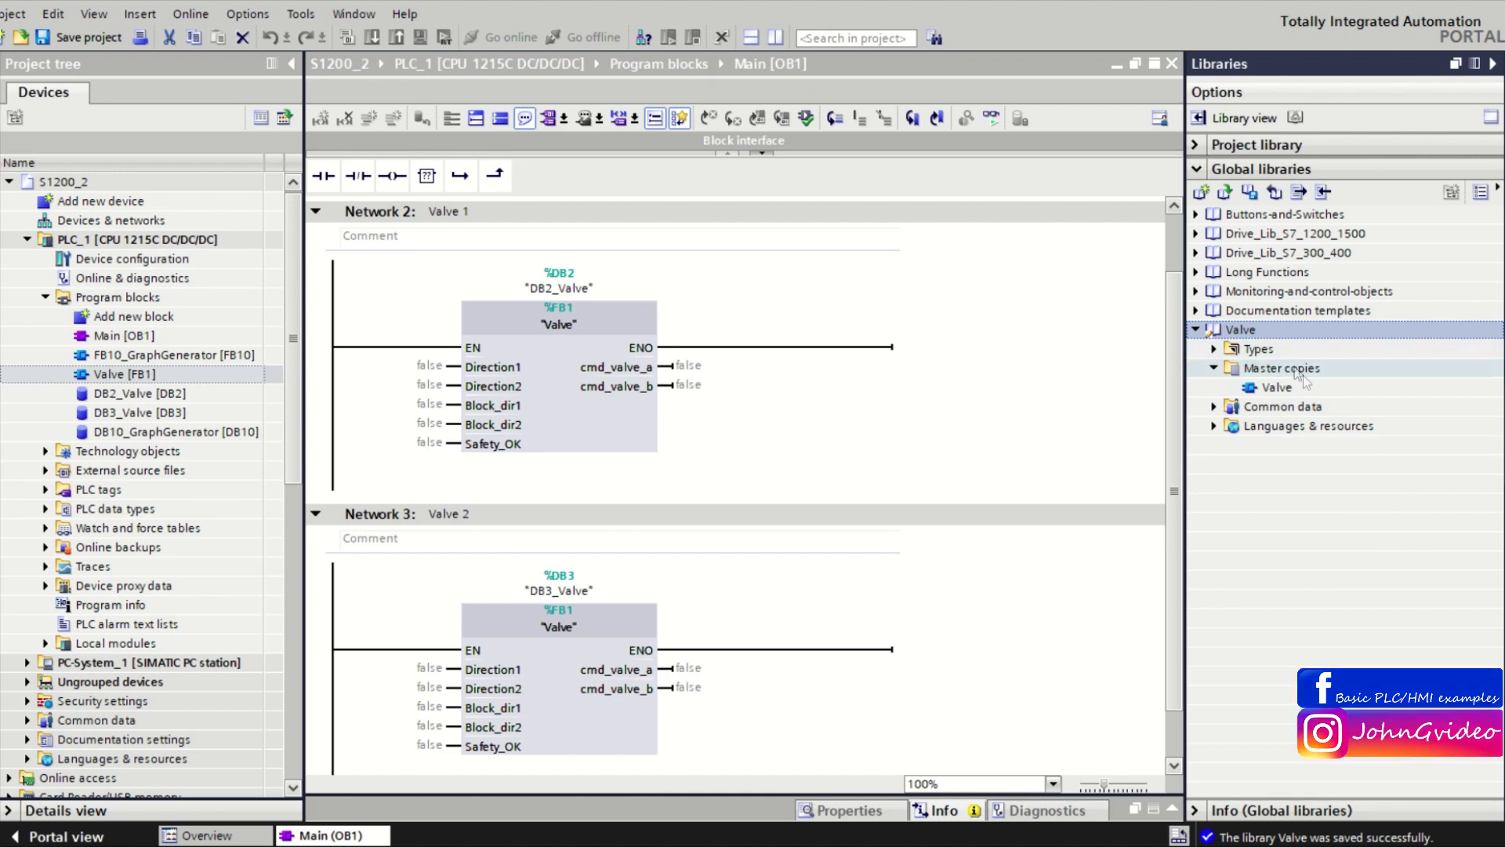
pyautogui.click(1195, 330)
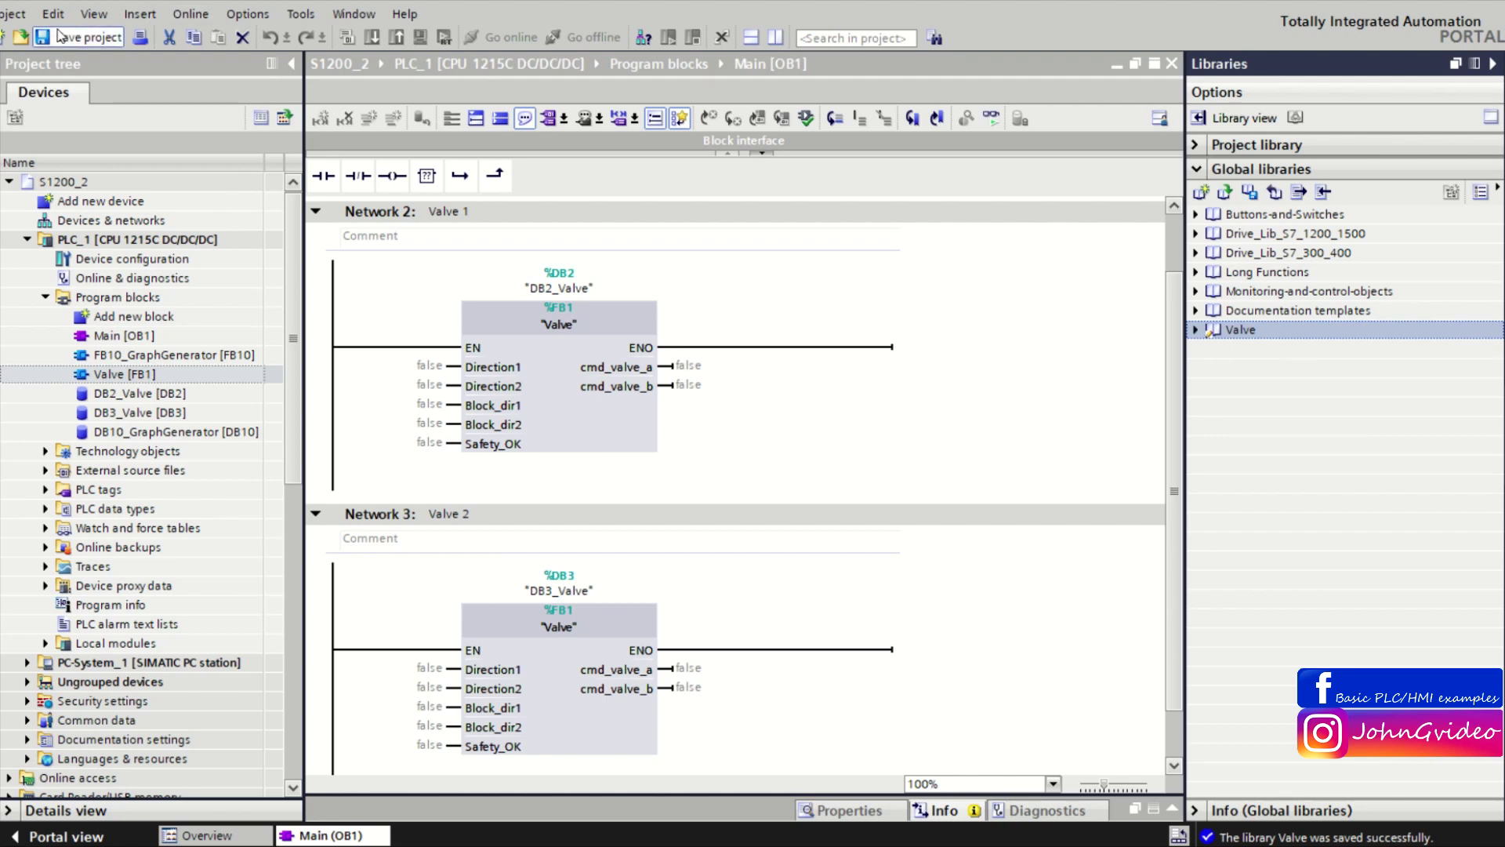
# - Save project S1200_2, then create a new project named TestProject
pyautogui.click(61, 35)
pyautogui.click(978, 262)
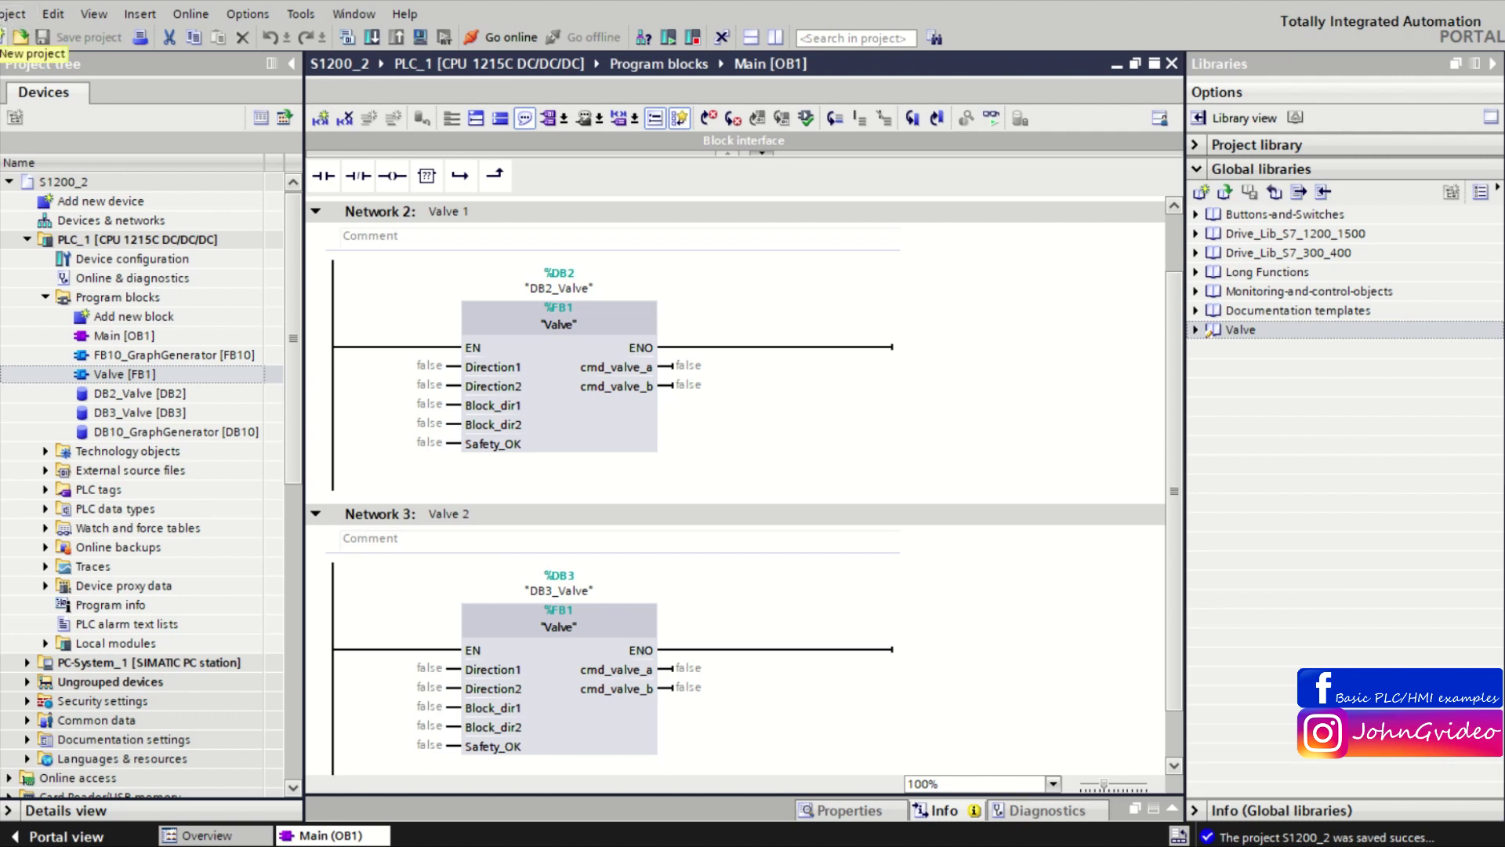
pyautogui.click(3, 37)
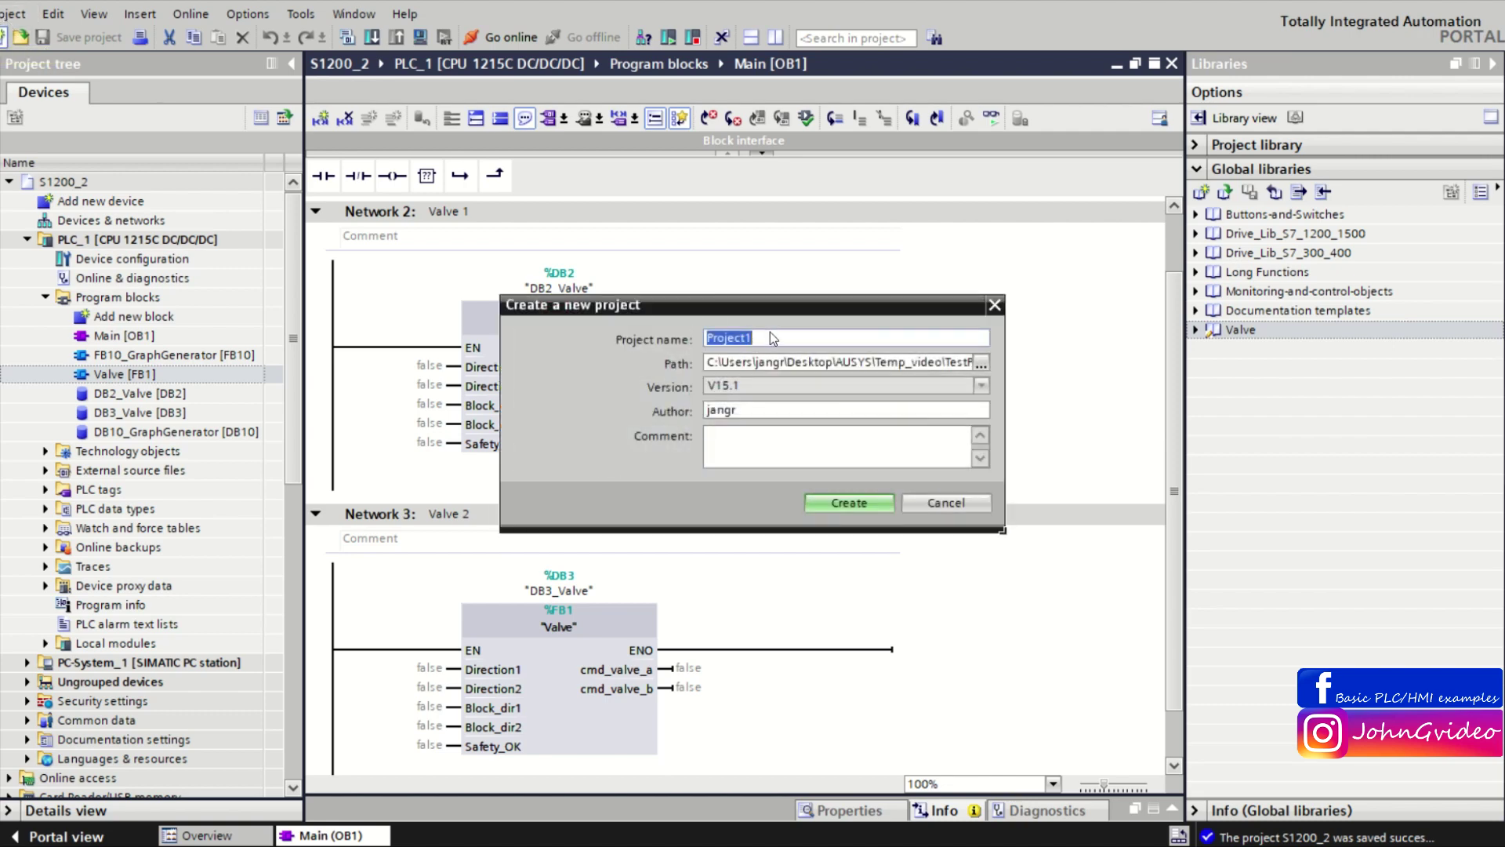
pyautogui.write('TestProjec')
pyautogui.click(874, 503)
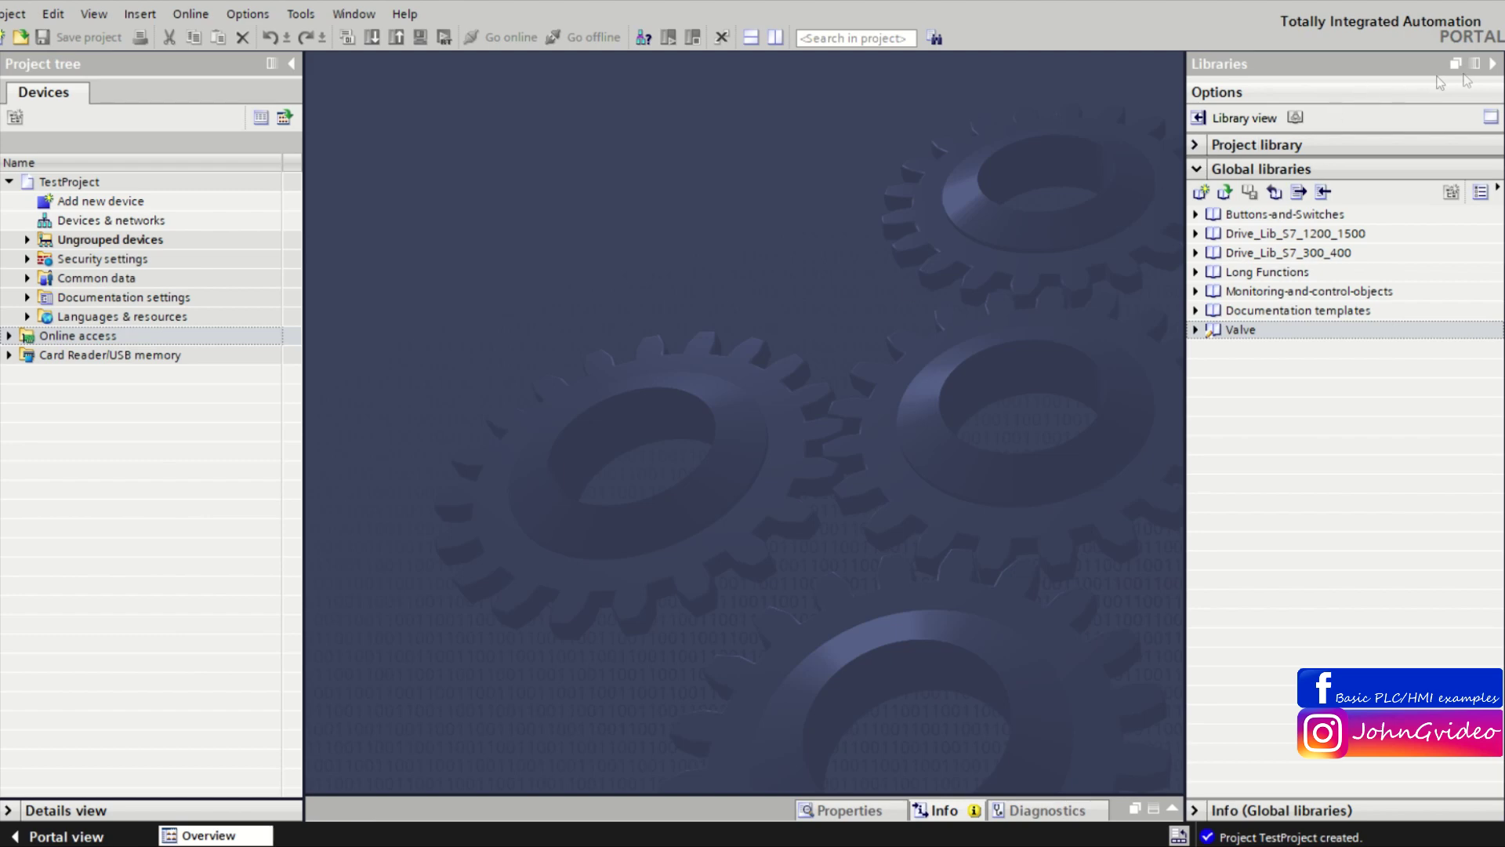
pyautogui.click(1491, 66)
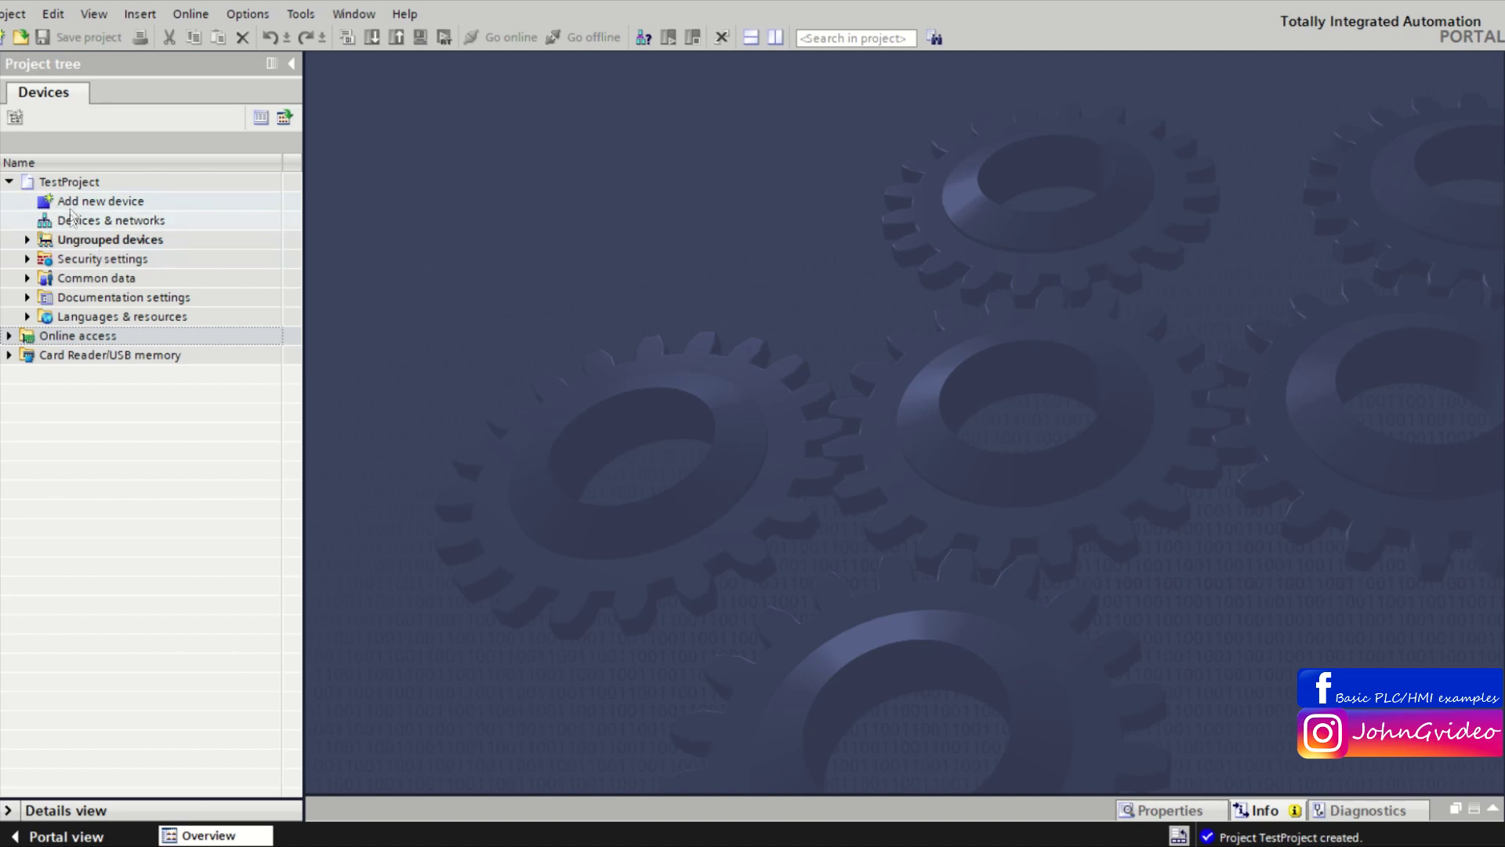
pyautogui.doubleClick(149, 201)
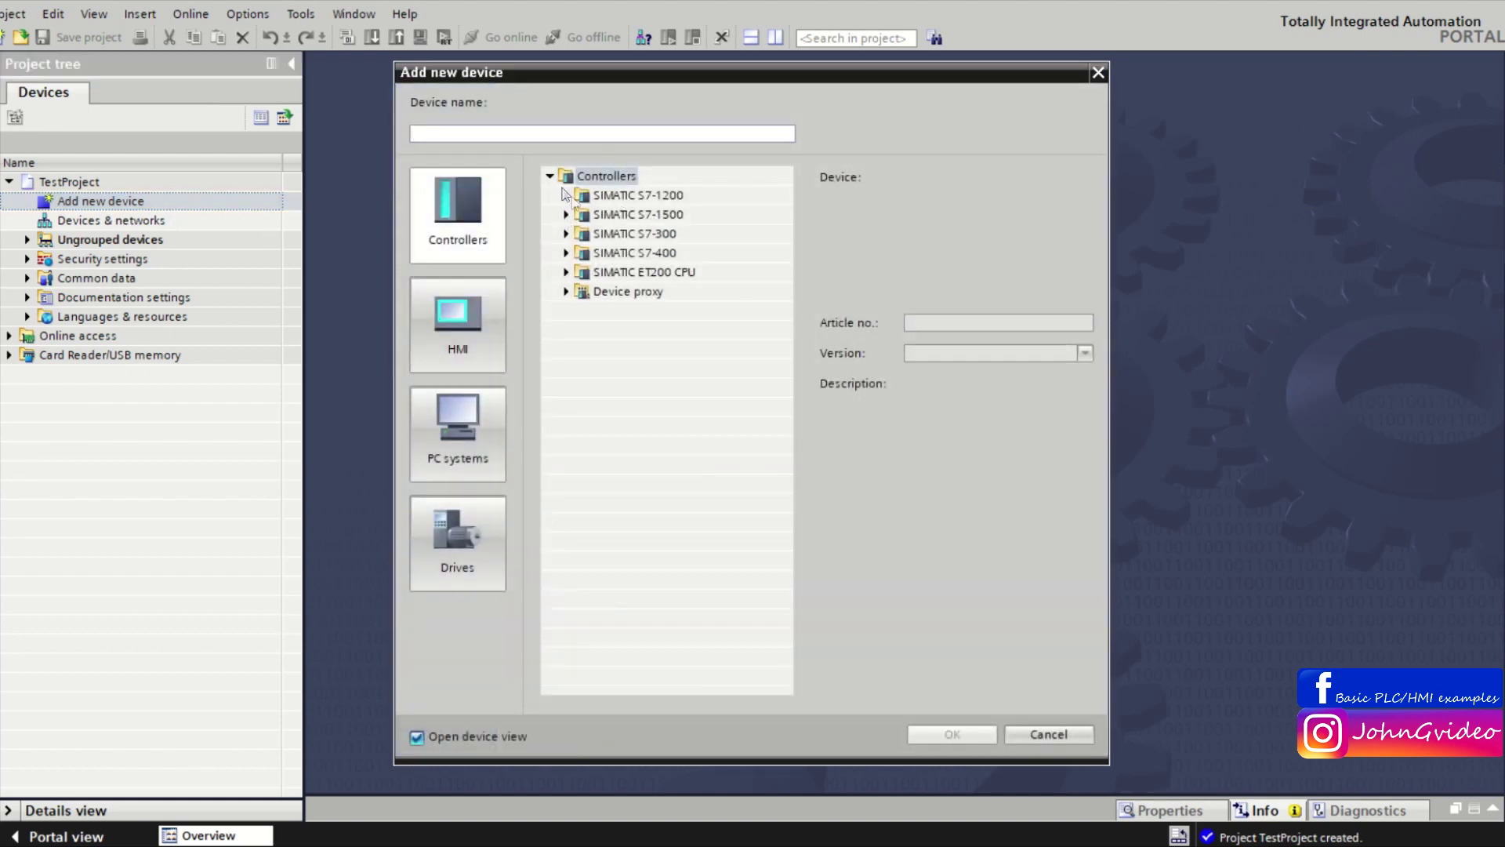
# - Add an S7-1200 CPU 1214C DC/DC/DC (6ES7 214-1AG40-0XB0) as PLC_1
pyautogui.click(568, 196)
pyautogui.click(585, 215)
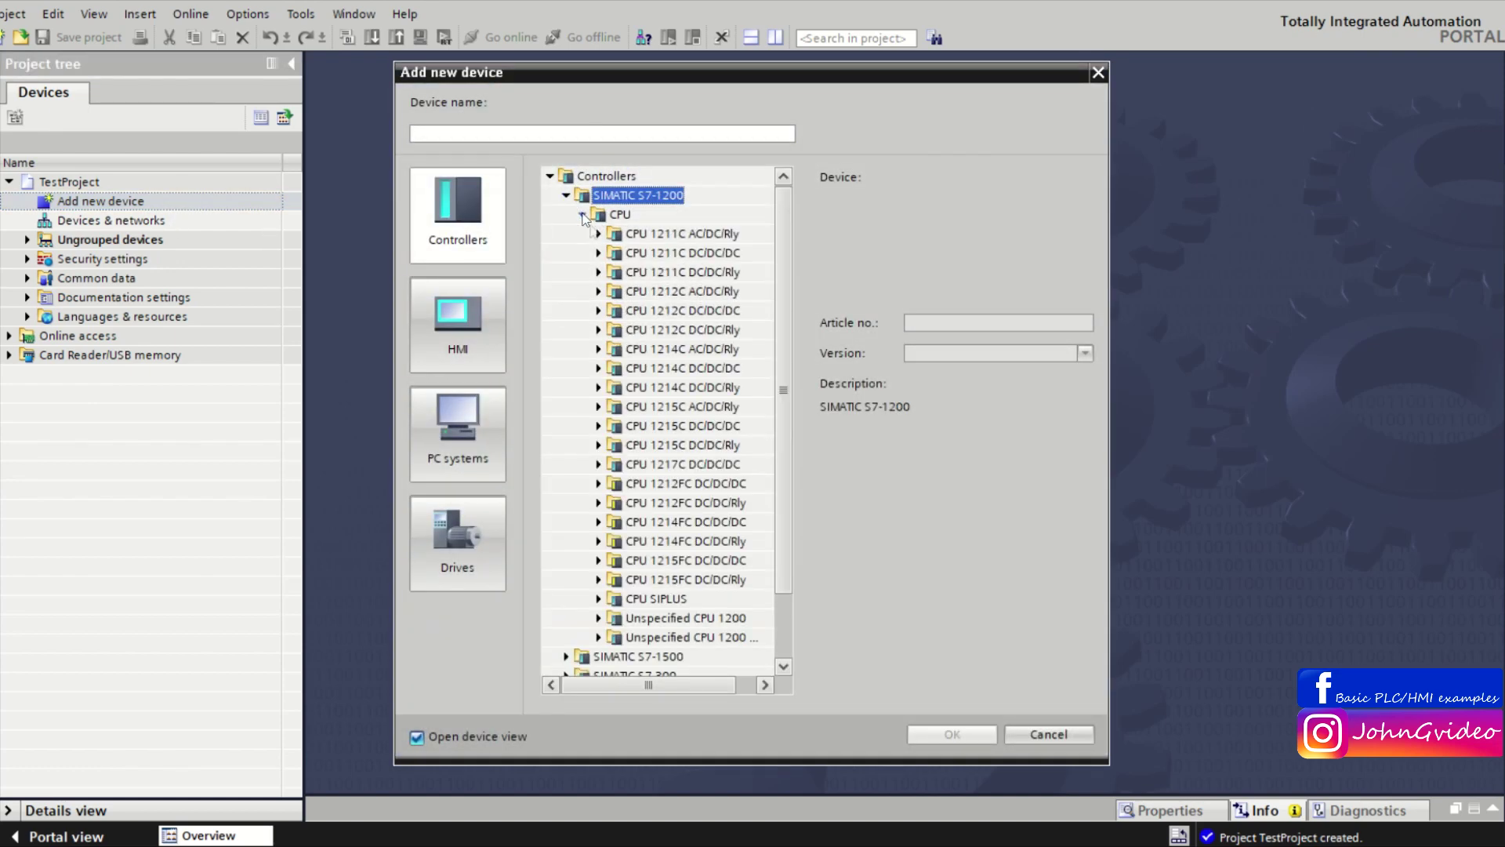
pyautogui.click(611, 370)
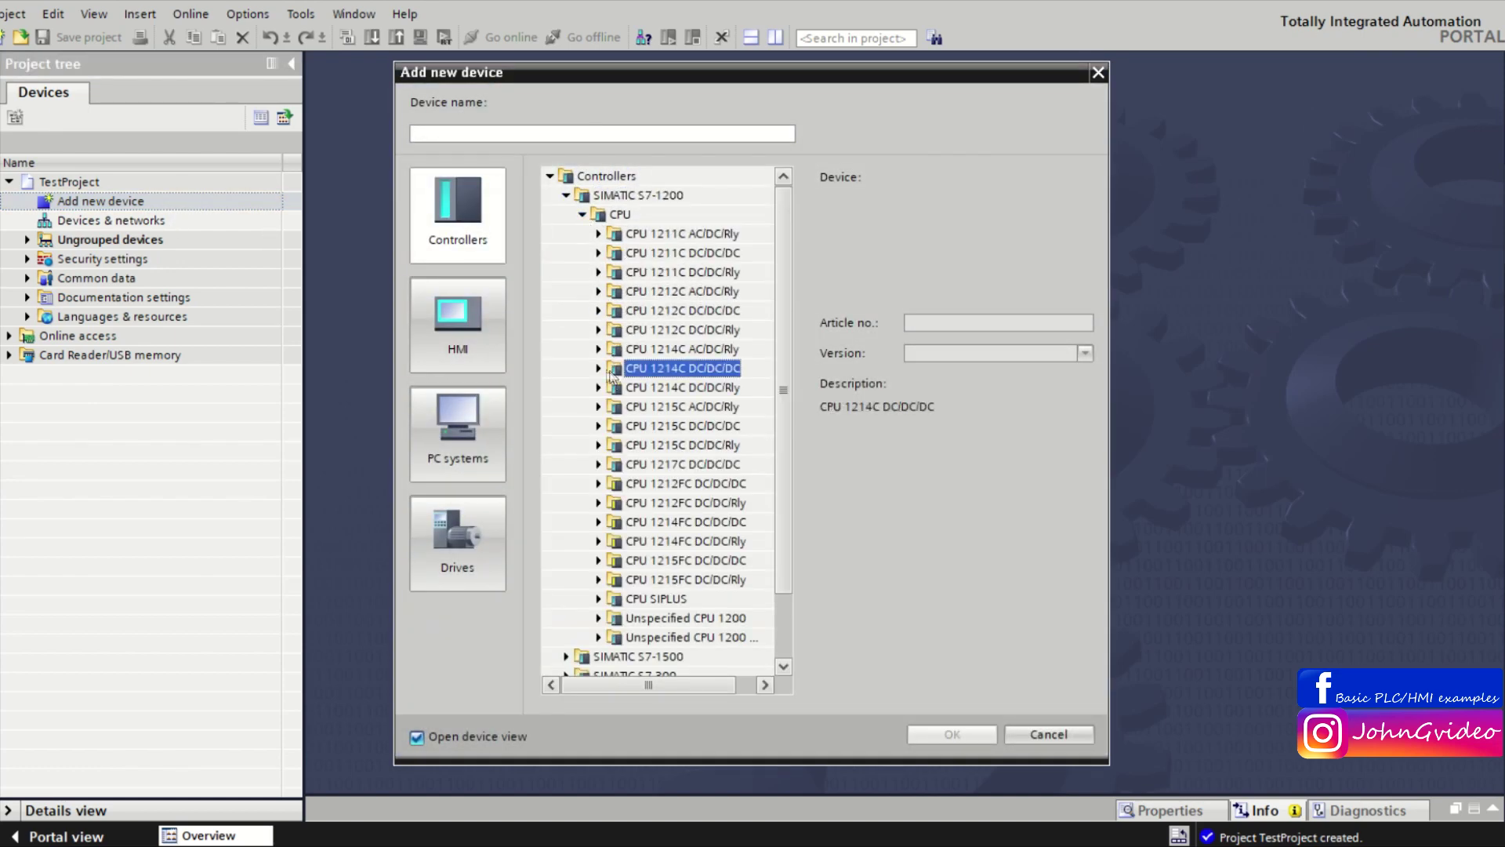
pyautogui.click(703, 425)
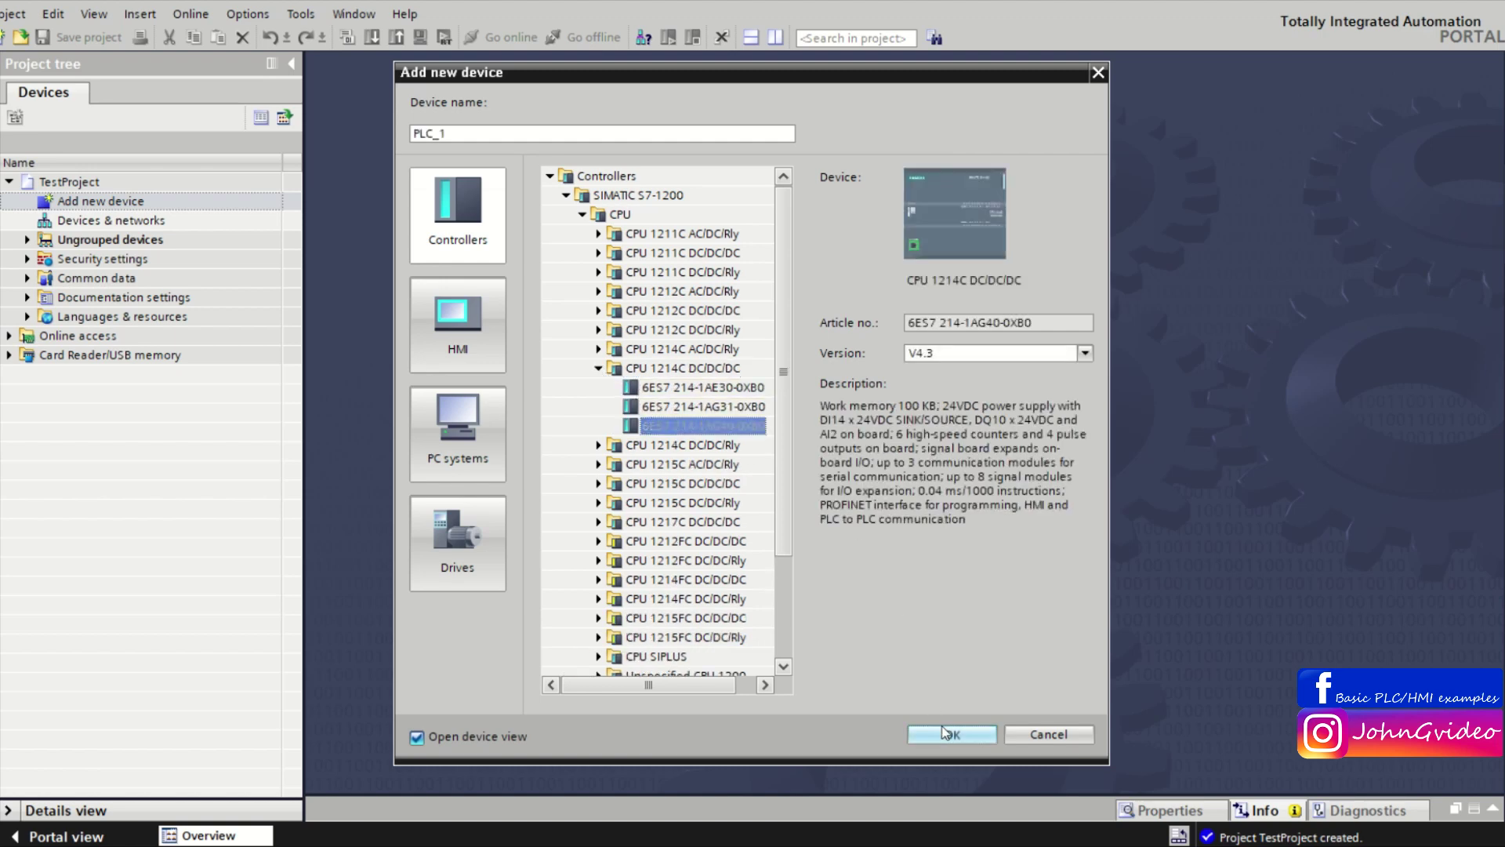
pyautogui.click(951, 734)
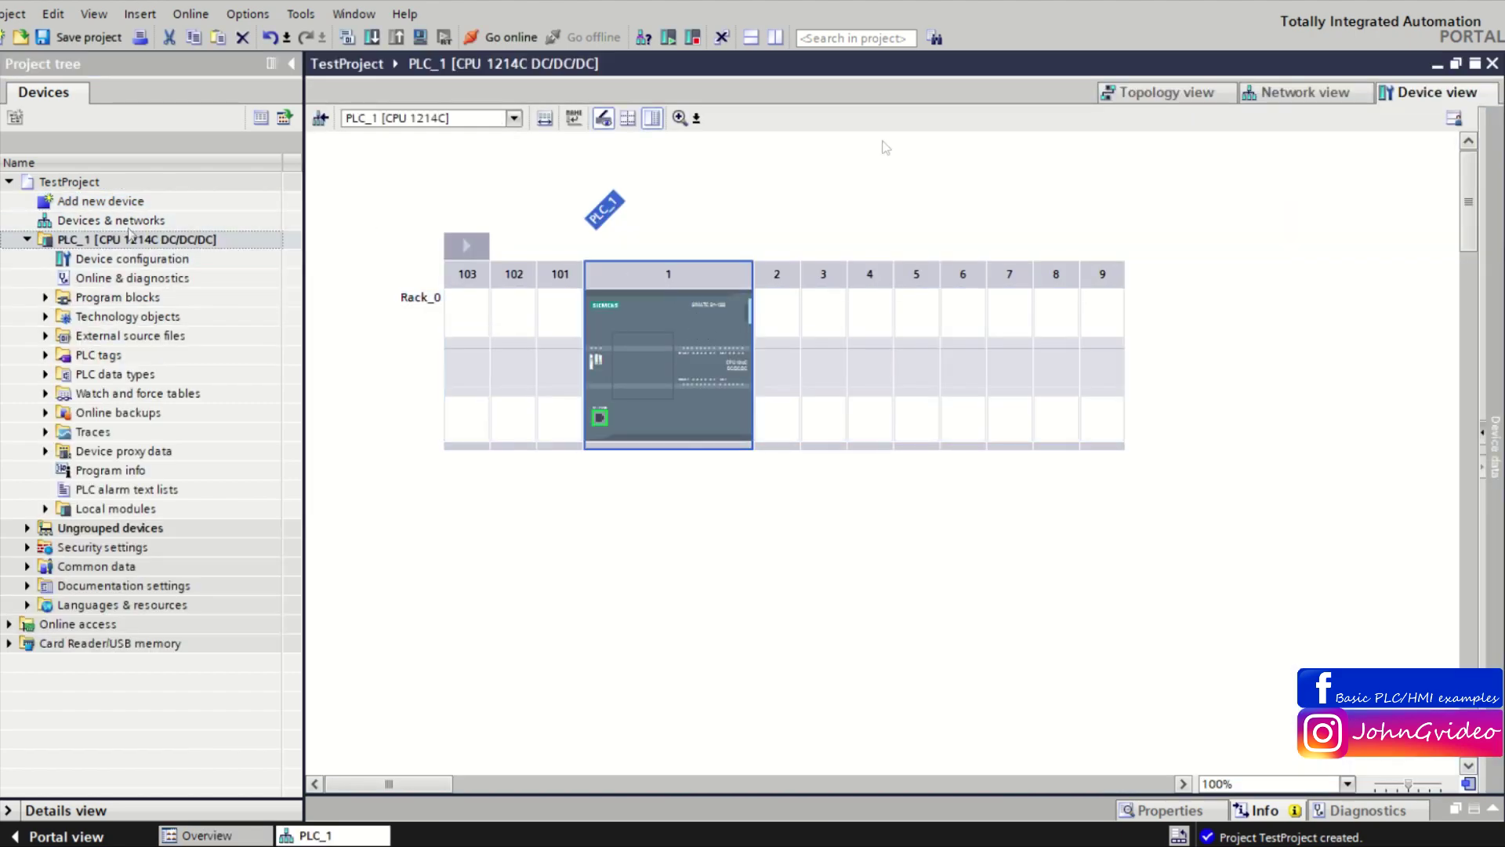
# - Close the device view and open PLC_1's Main [OB1] block
pyautogui.click(1492, 64)
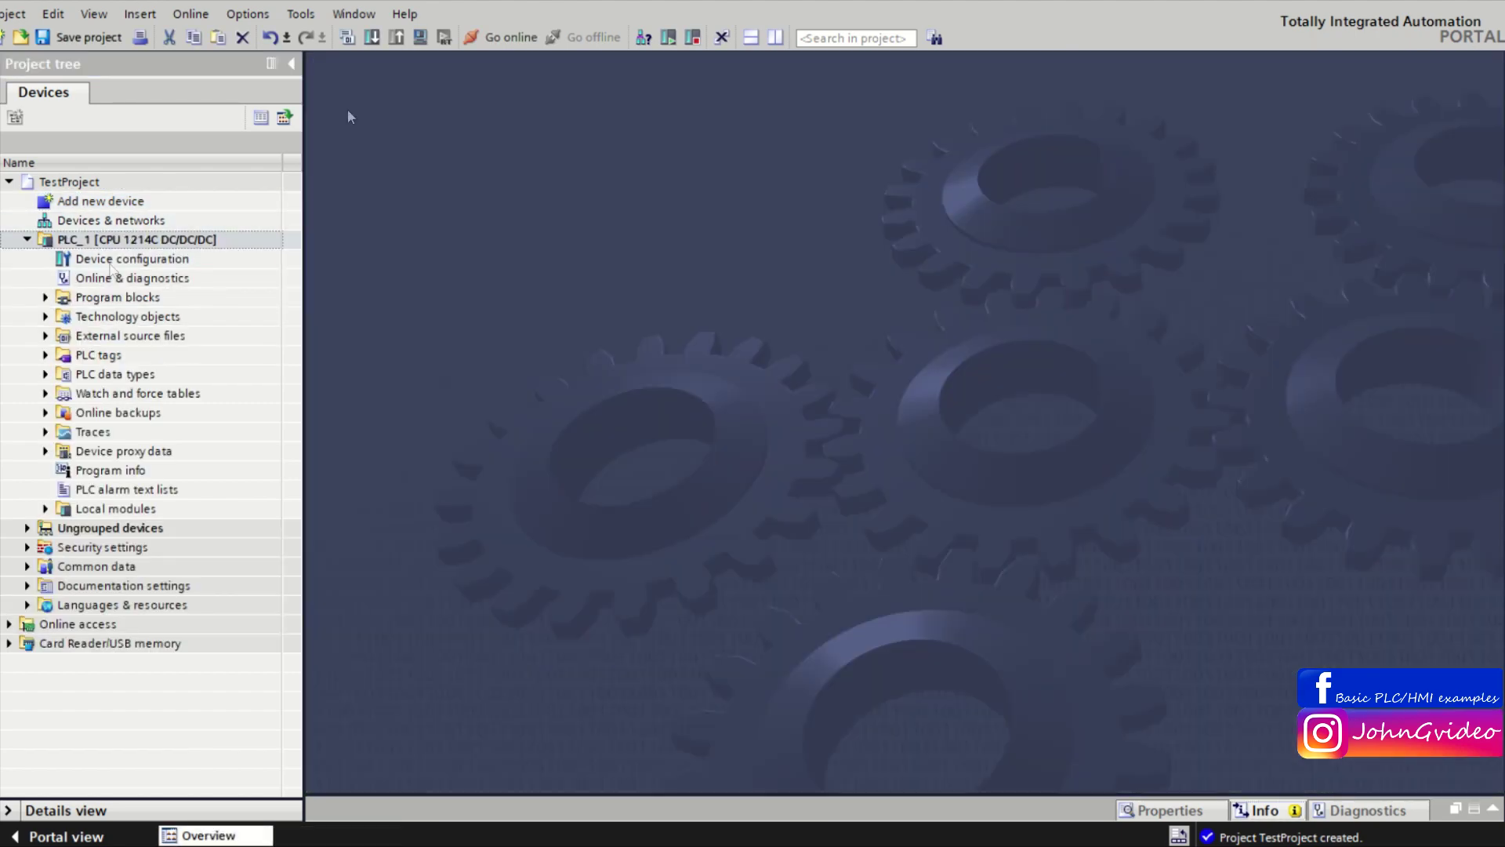
pyautogui.click(45, 297)
pyautogui.doubleClick(122, 335)
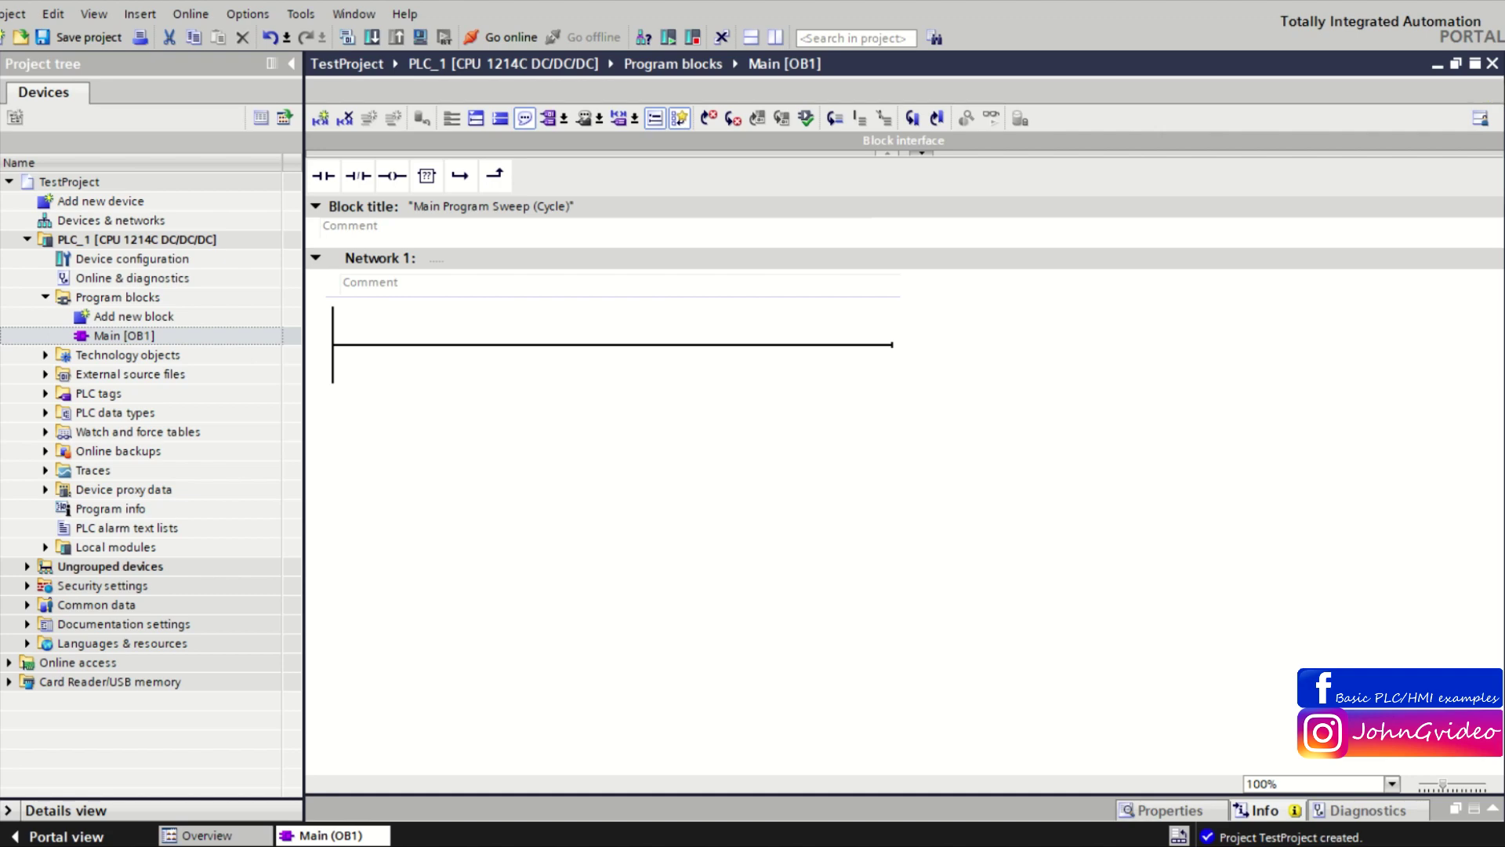
# - Close the Valve global library, then begin opening a global library from disk
pyautogui.hotkey('ctrl', 'shift', 'l')
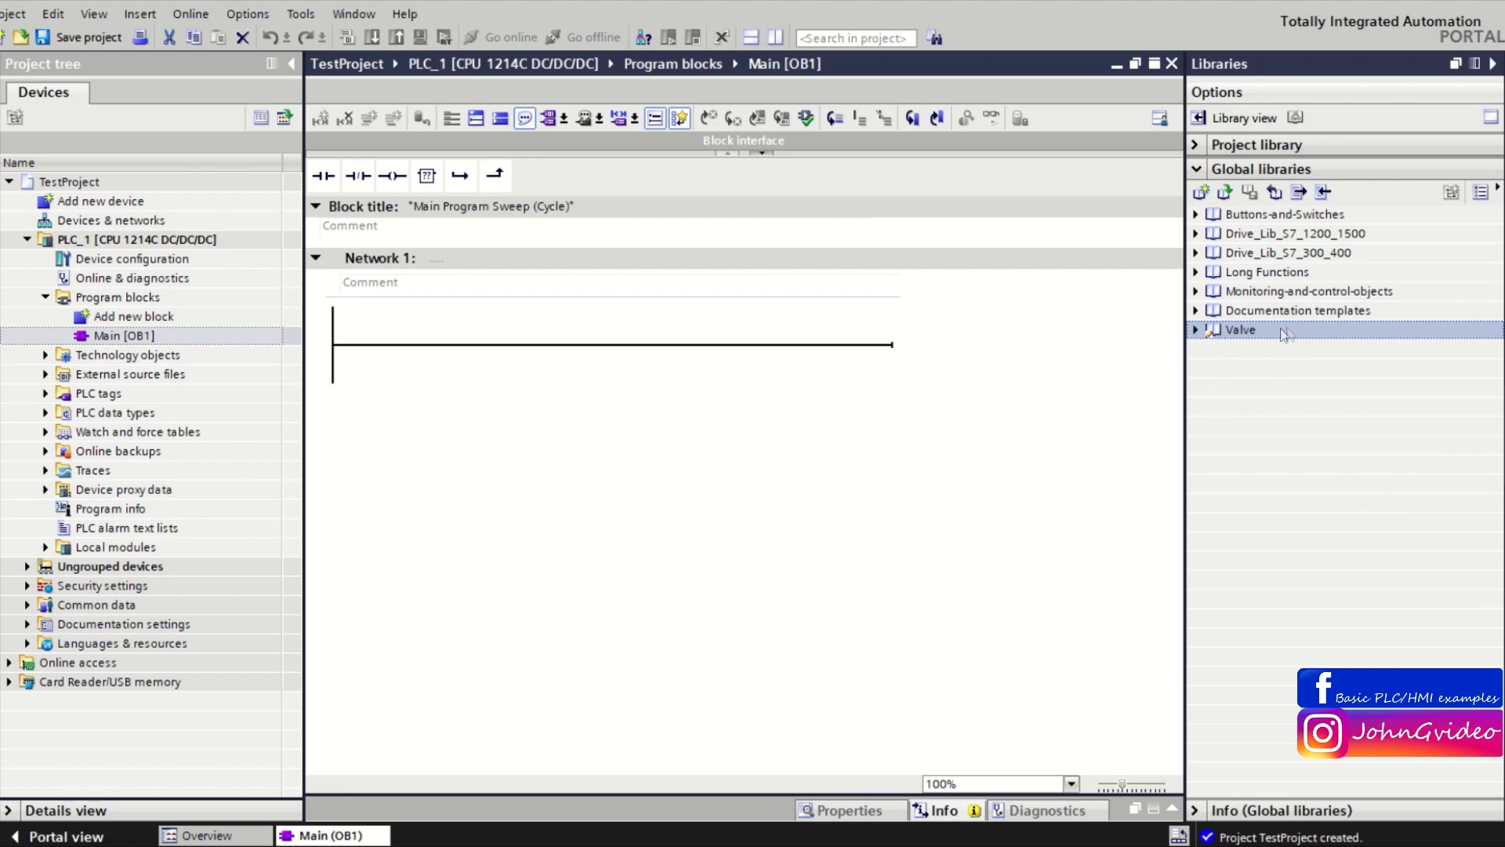
pyautogui.rightClick(1244, 329)
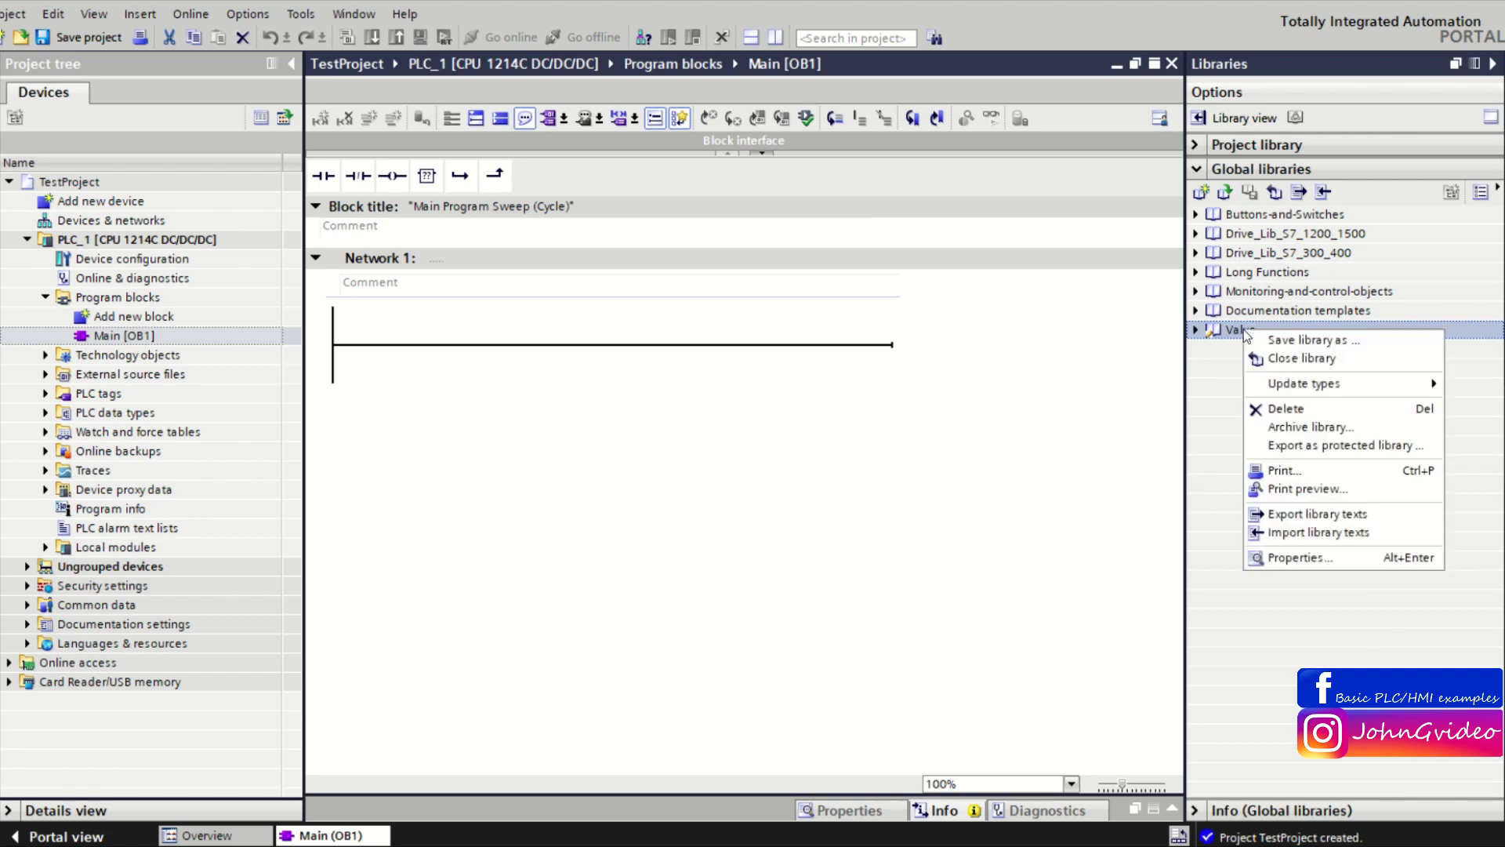
pyautogui.click(1301, 358)
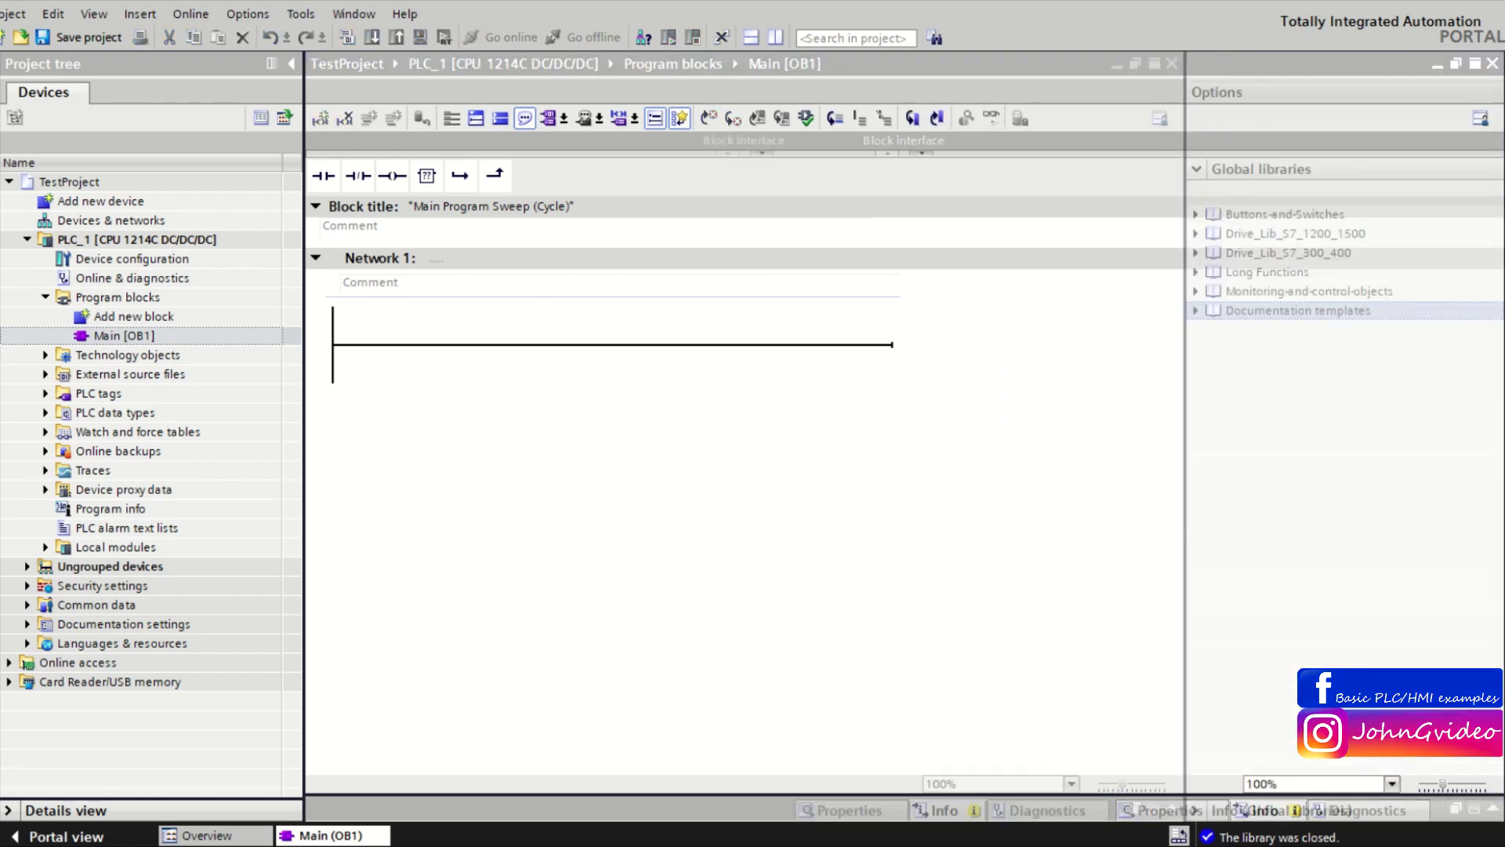
pyautogui.rightClick(1278, 345)
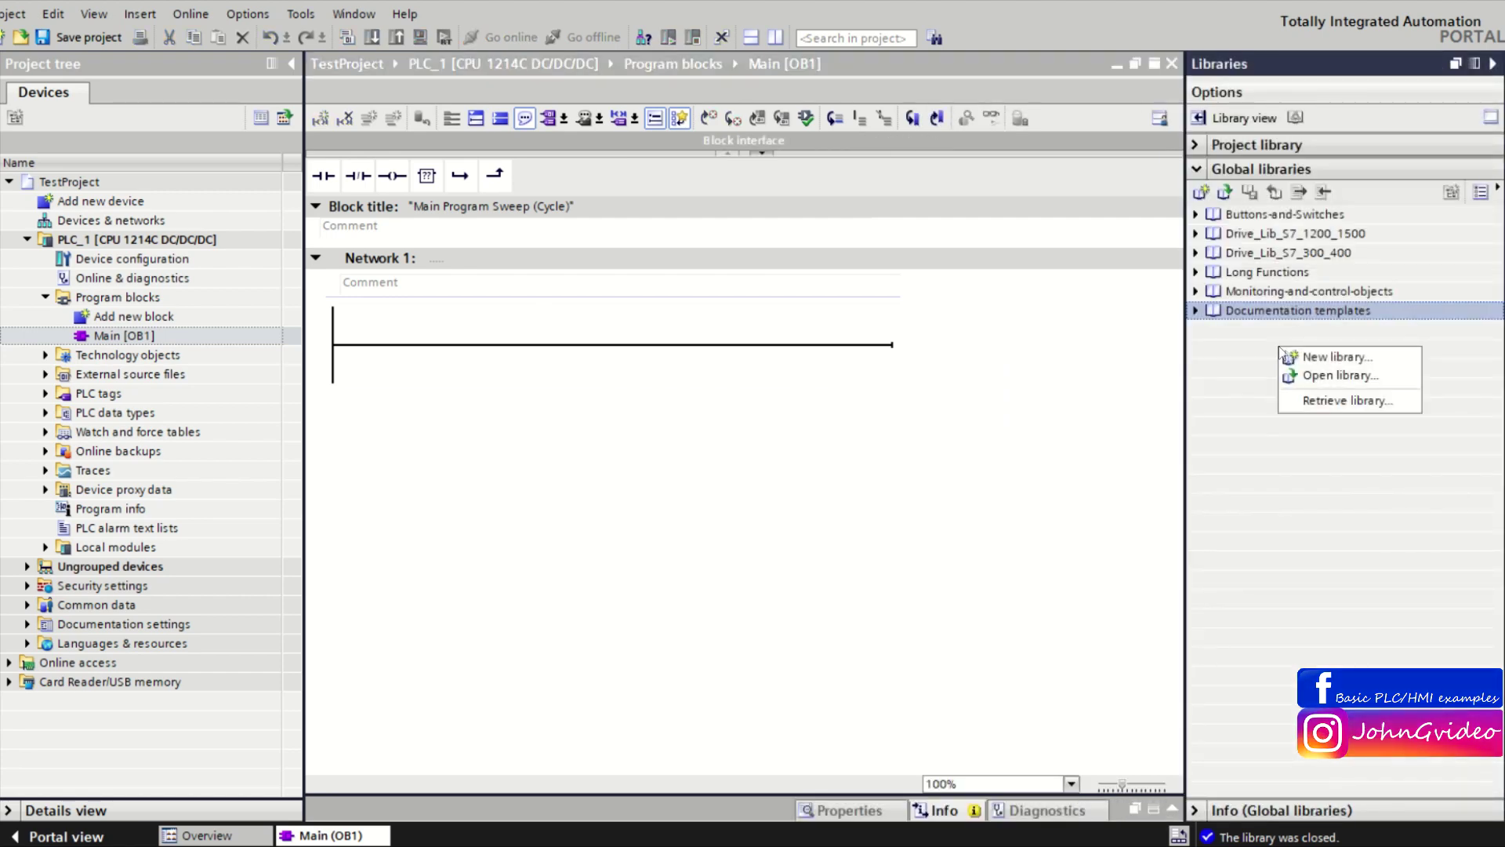
pyautogui.click(1311, 377)
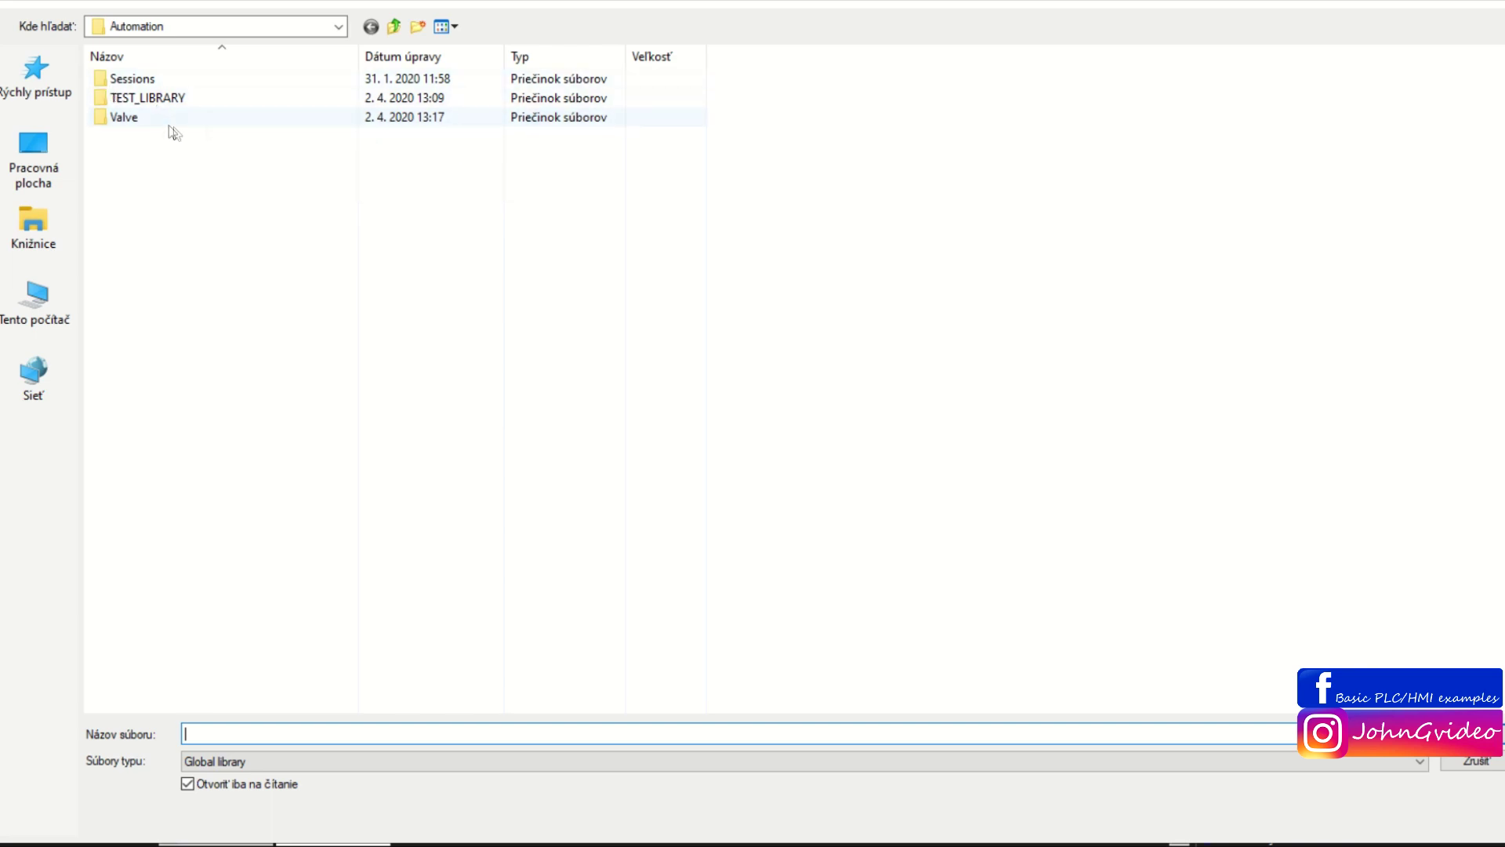
# - Open the Valve library file from the Valve folder under Automation
pyautogui.doubleClick(135, 123)
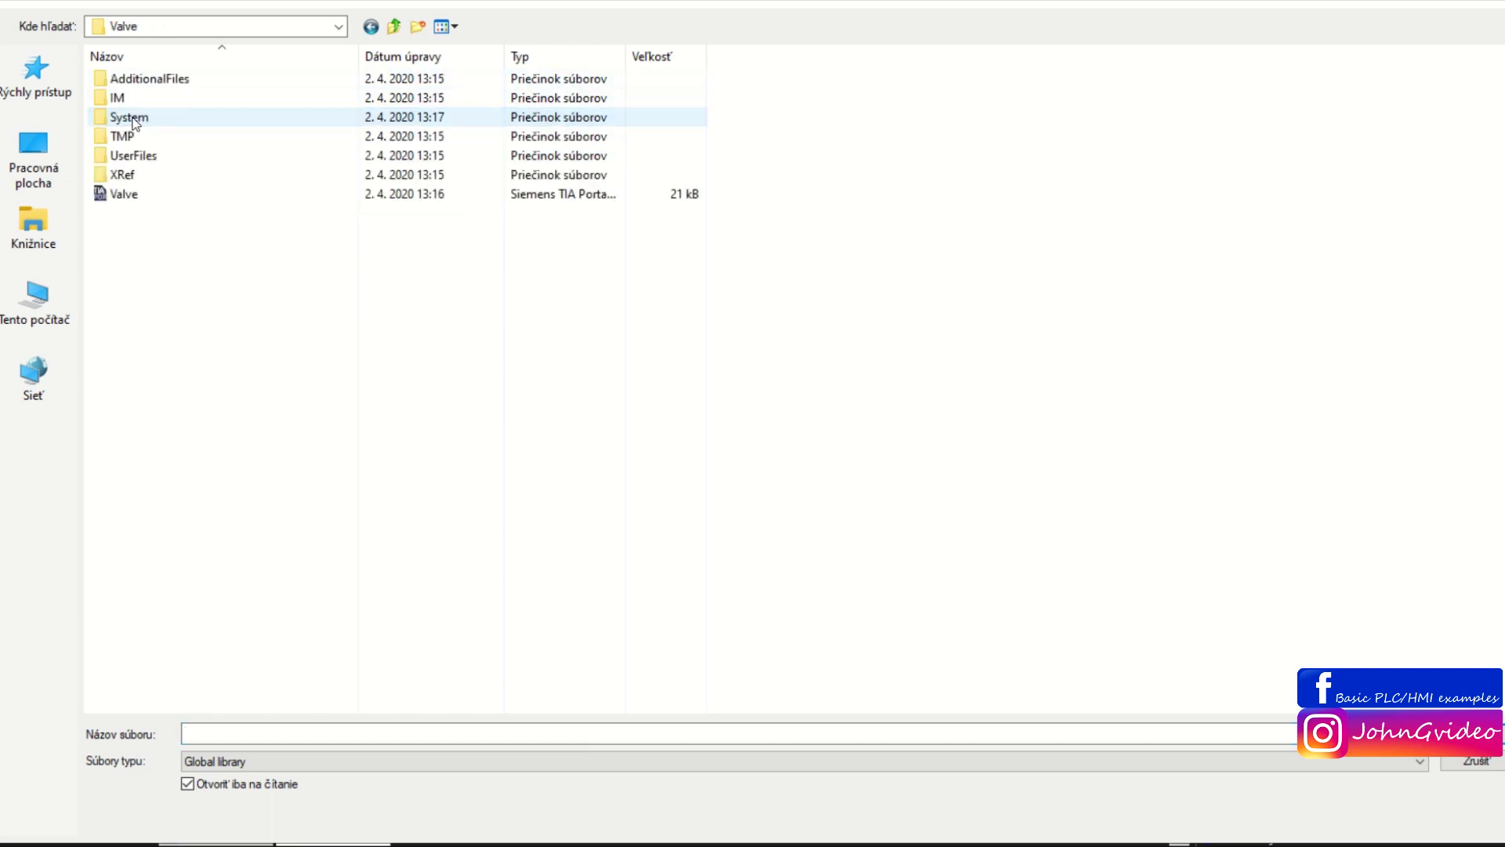
pyautogui.click(159, 201)
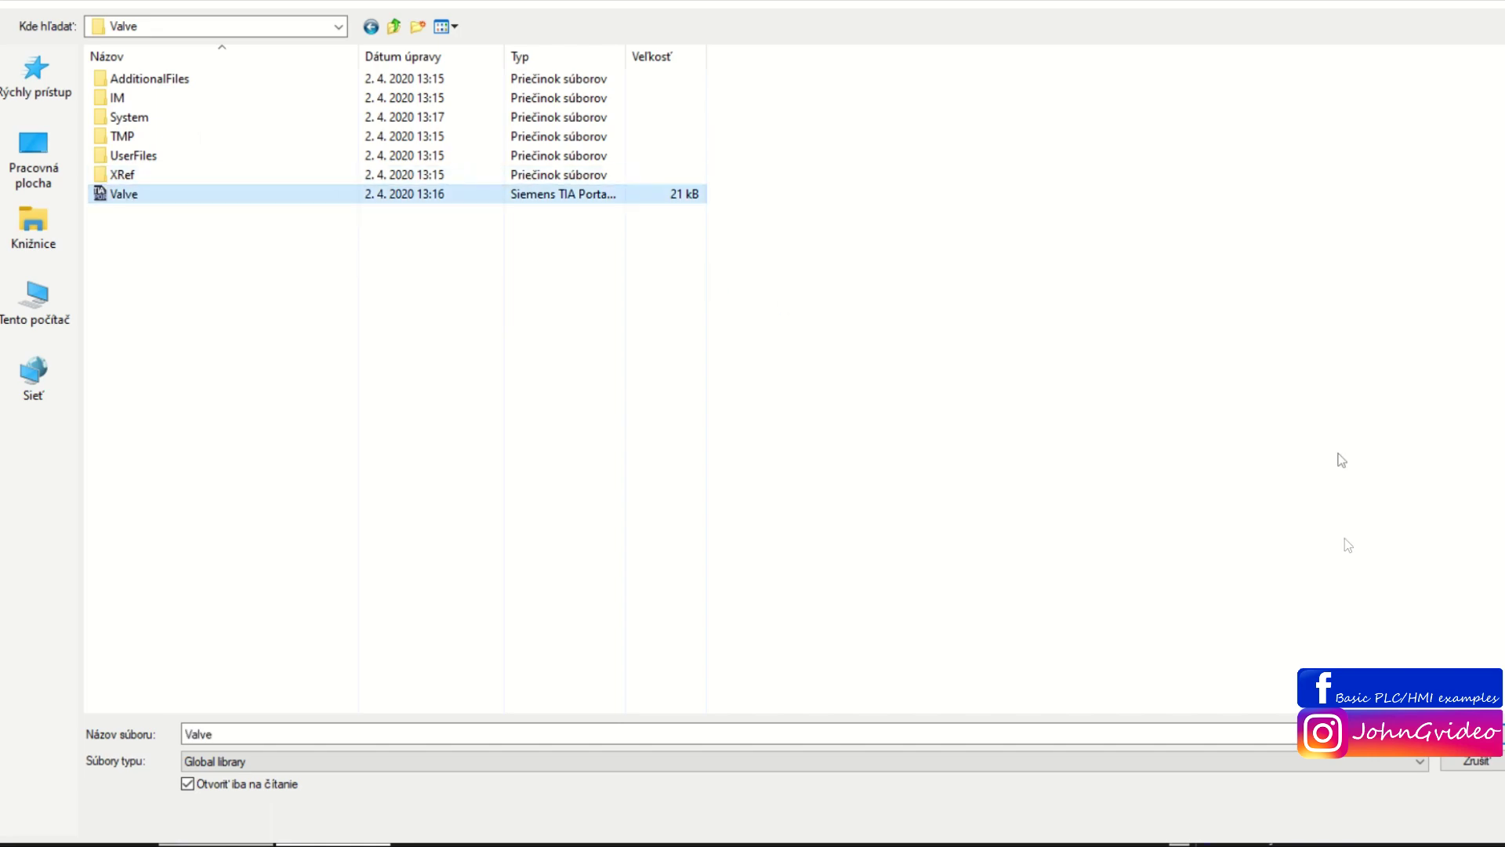
pyautogui.press('Return')
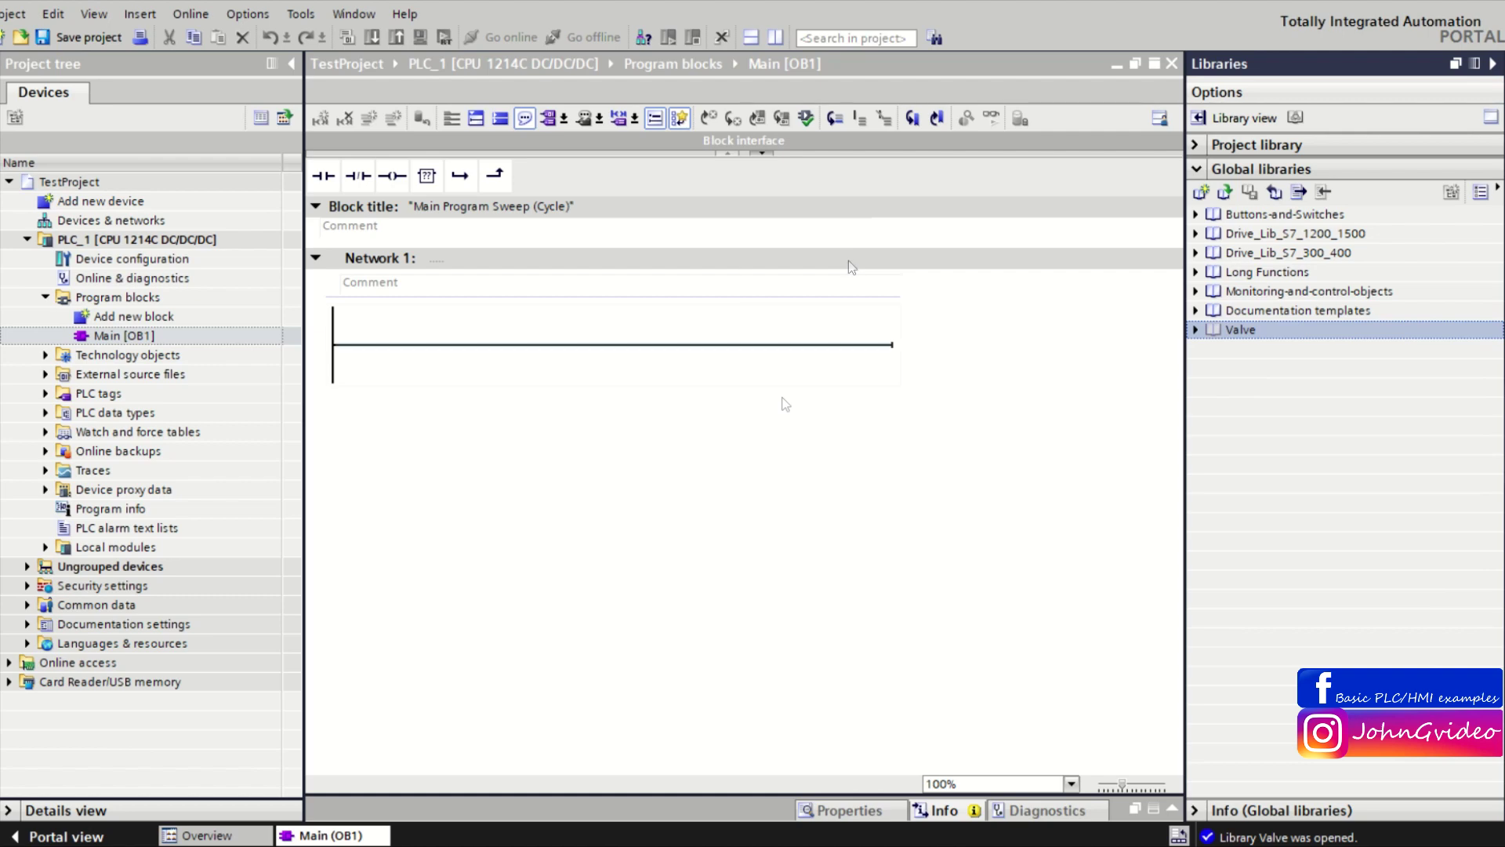
# - Copy the library's Valve master copy into TestProject's Program blocks
pyautogui.click(1195, 330)
pyautogui.click(1213, 368)
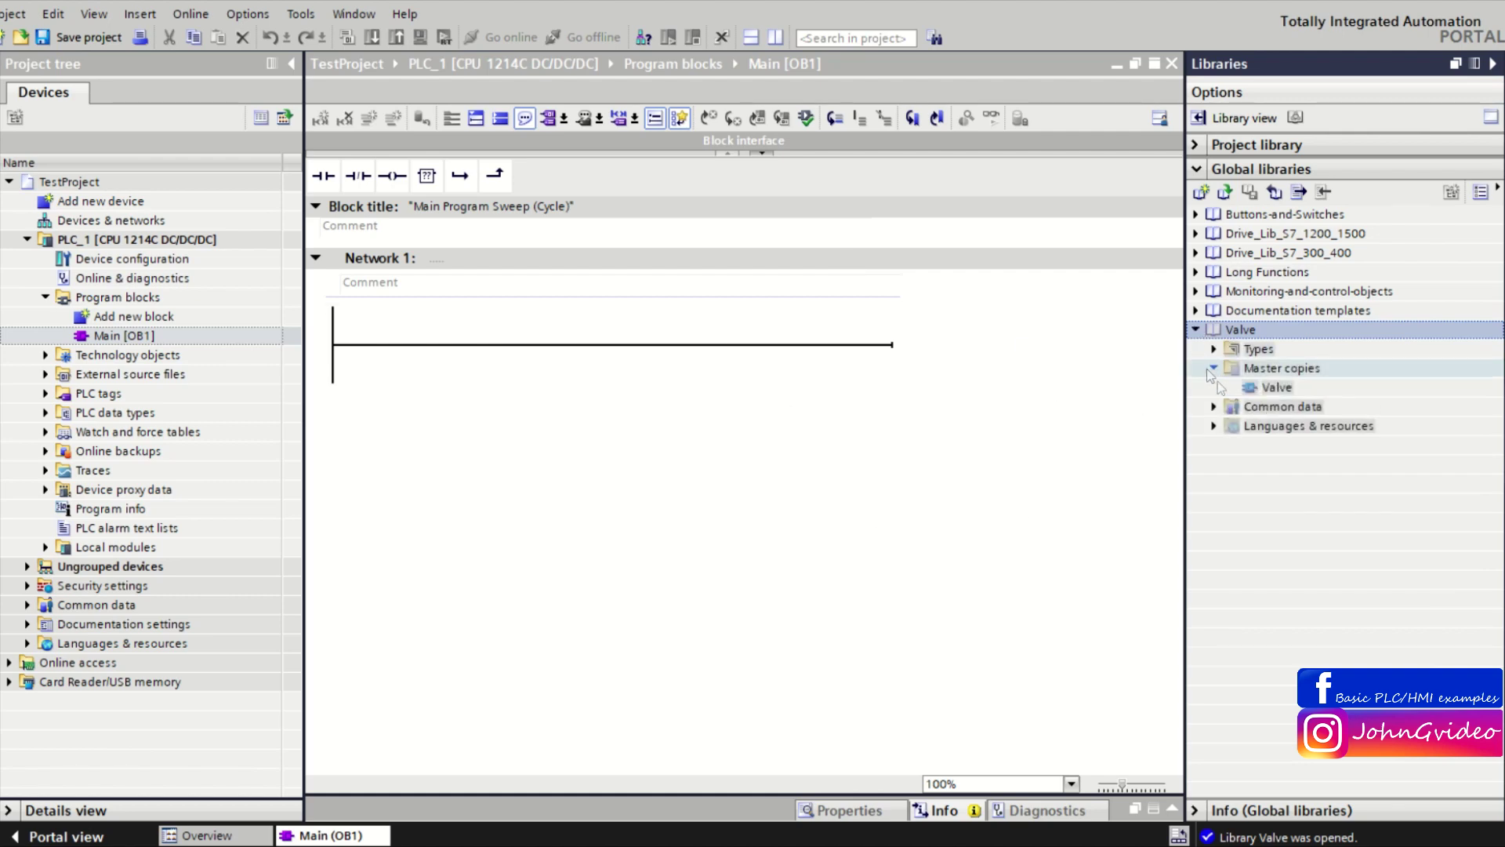
pyautogui.click(1274, 388)
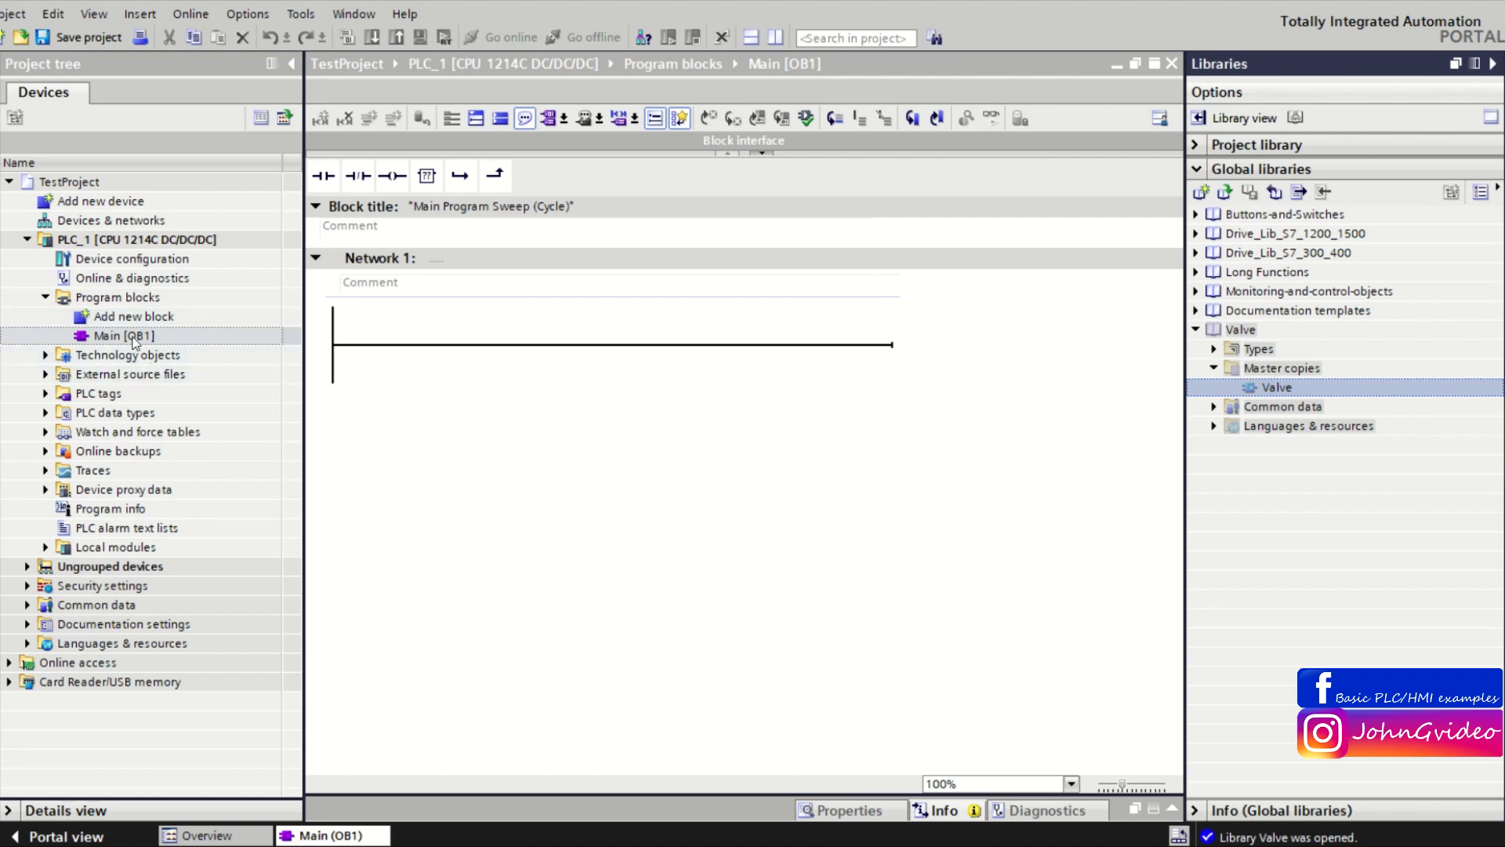
pyautogui.moveTo(1274, 387)
pyautogui.mouseDown()
pyautogui.moveTo(757, 263)
pyautogui.moveTo(116, 336)
pyautogui.mouseUp()
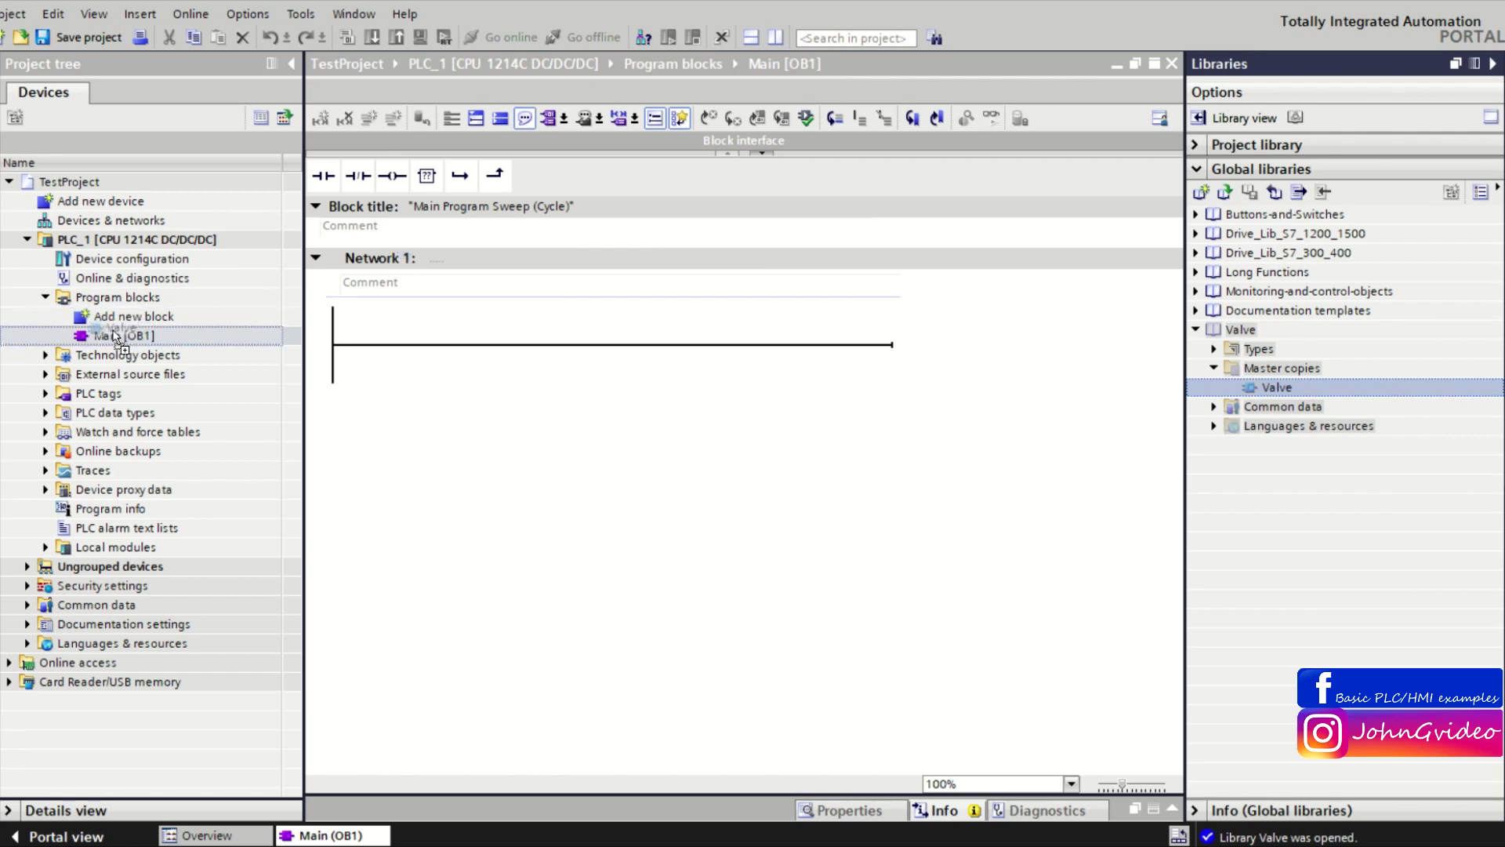
pyautogui.moveTo(116, 335); pyautogui.dragTo(101, 303)
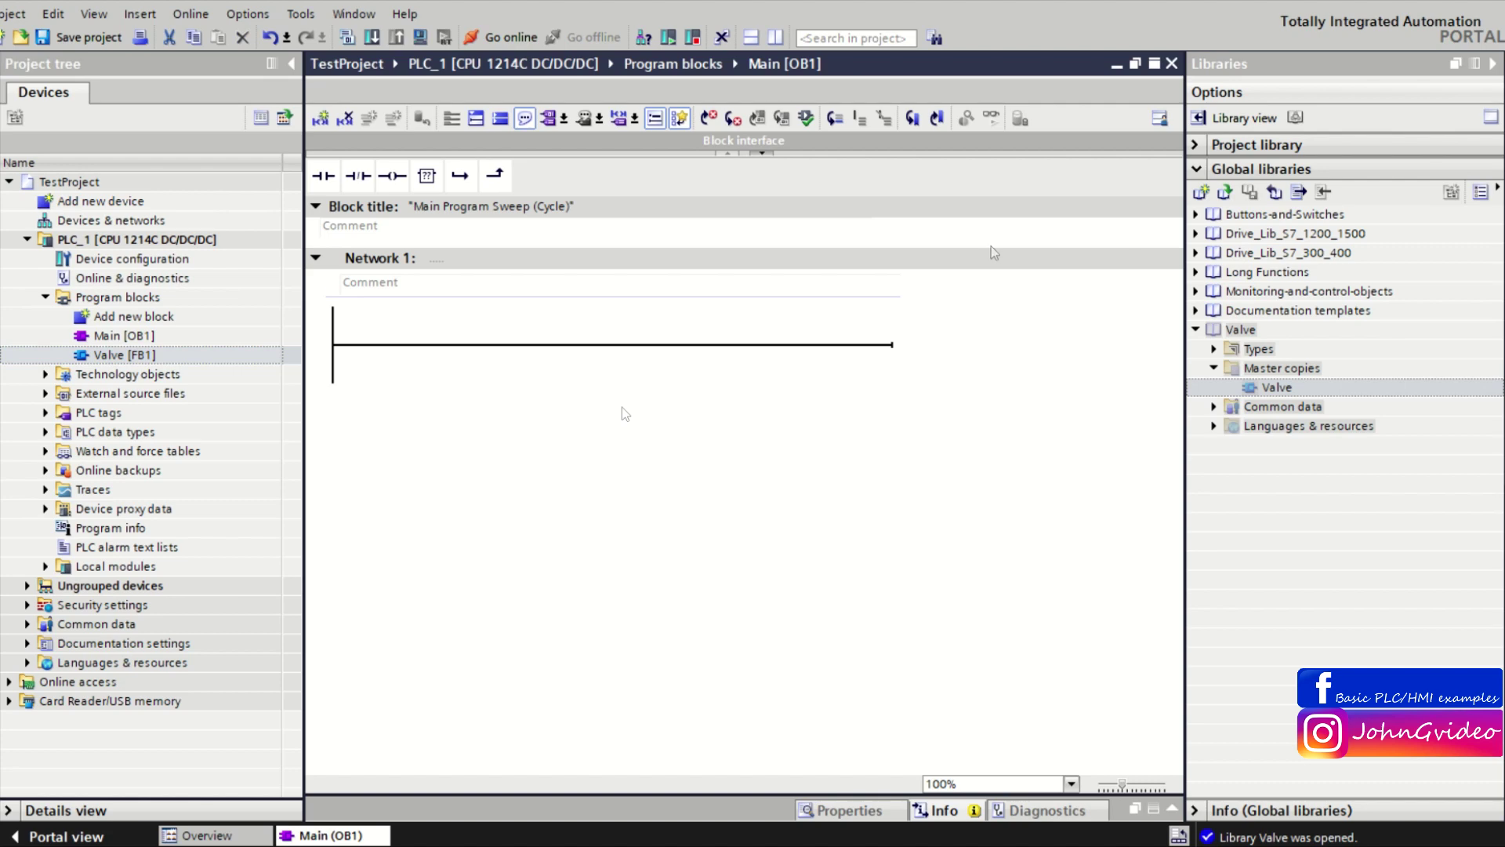
pyautogui.click(1492, 63)
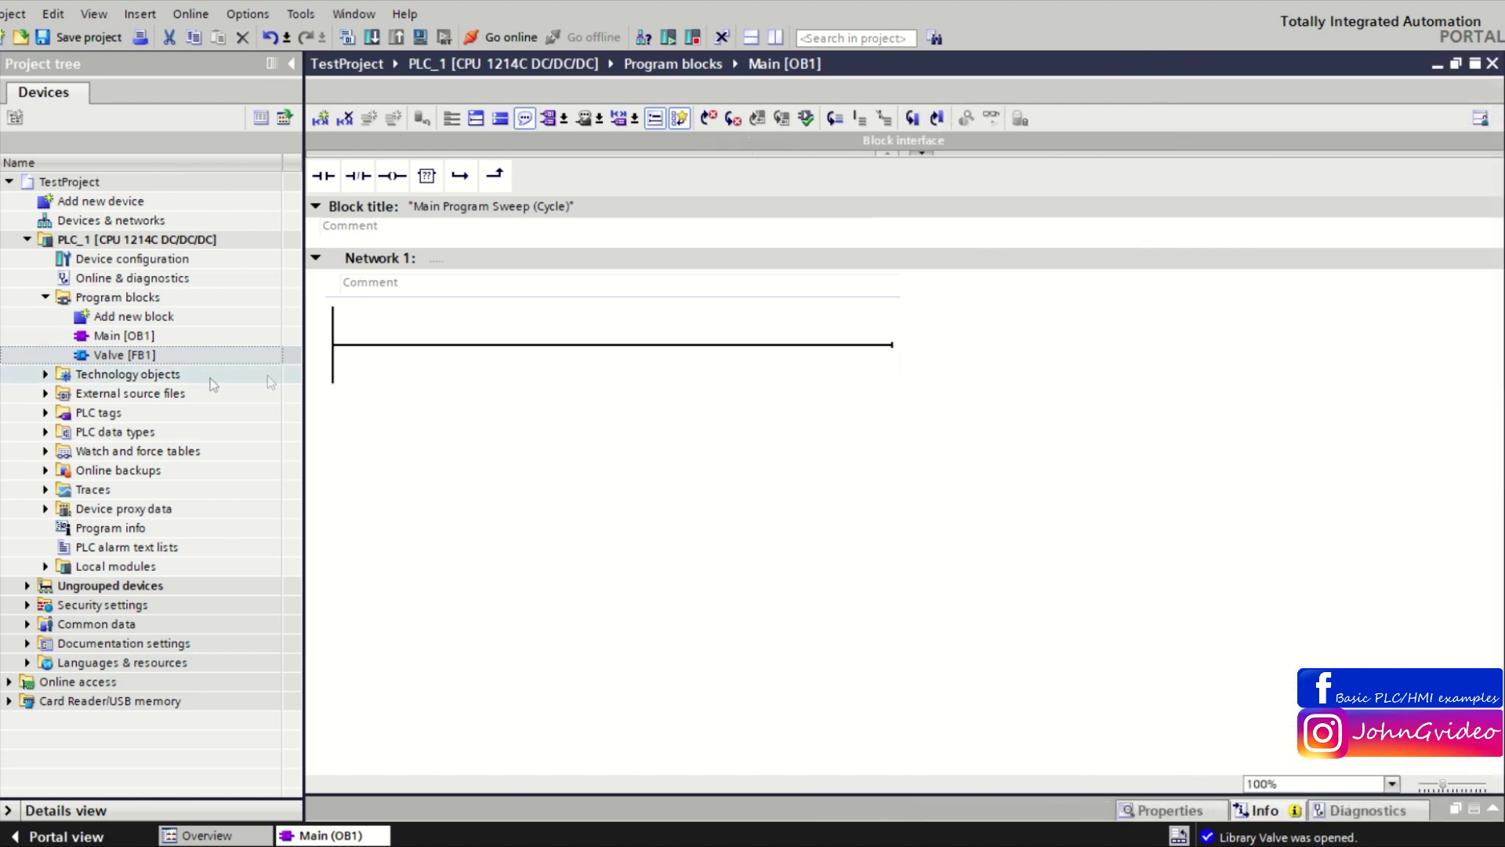
# - Title Network 1 of Main 'Valve'
pyautogui.moveTo(126, 355); pyautogui.dragTo(439, 370)
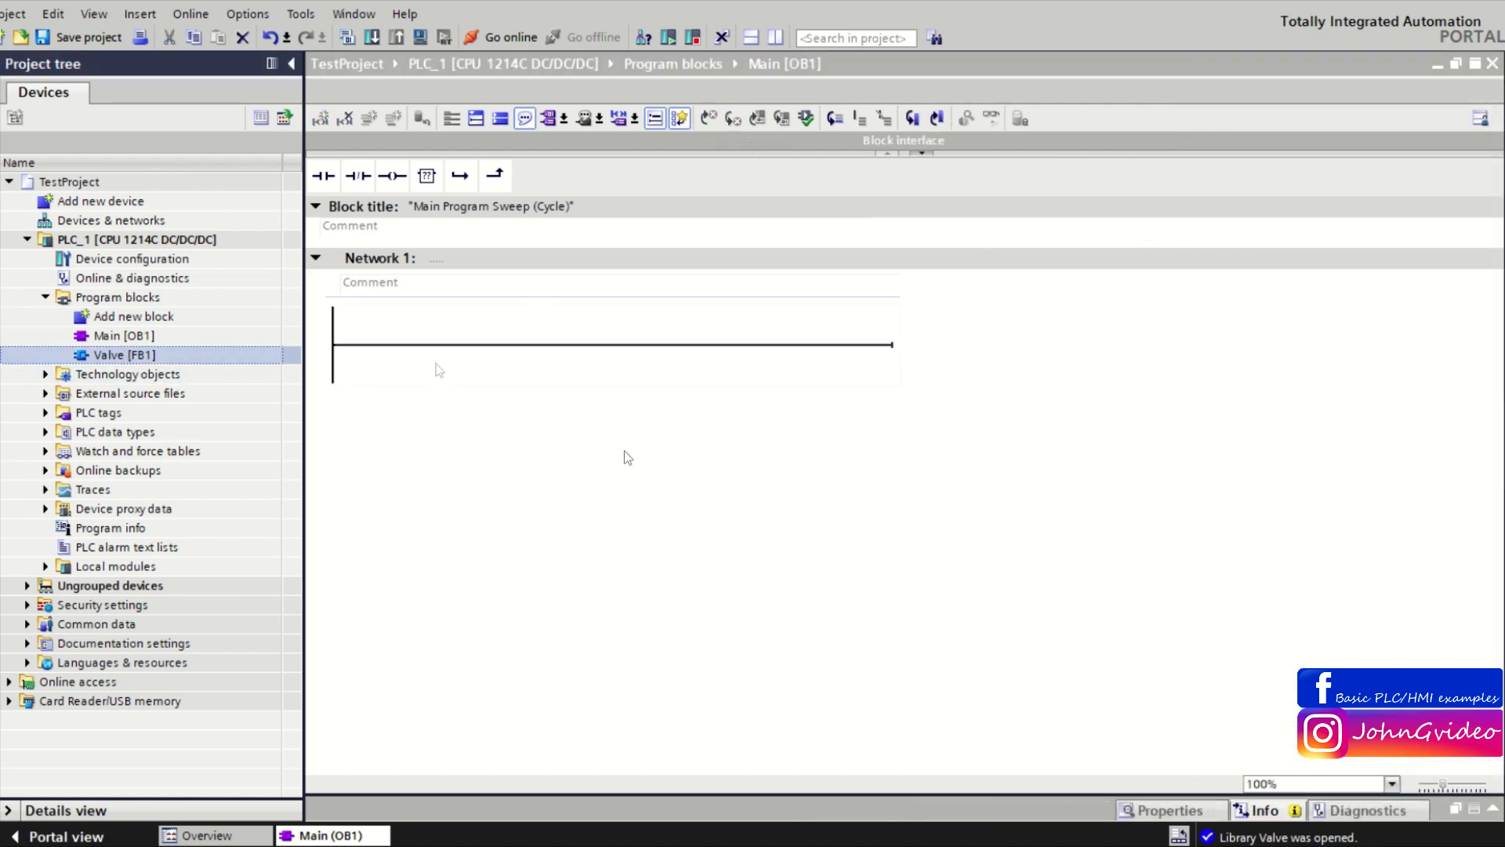
pyautogui.click(465, 258)
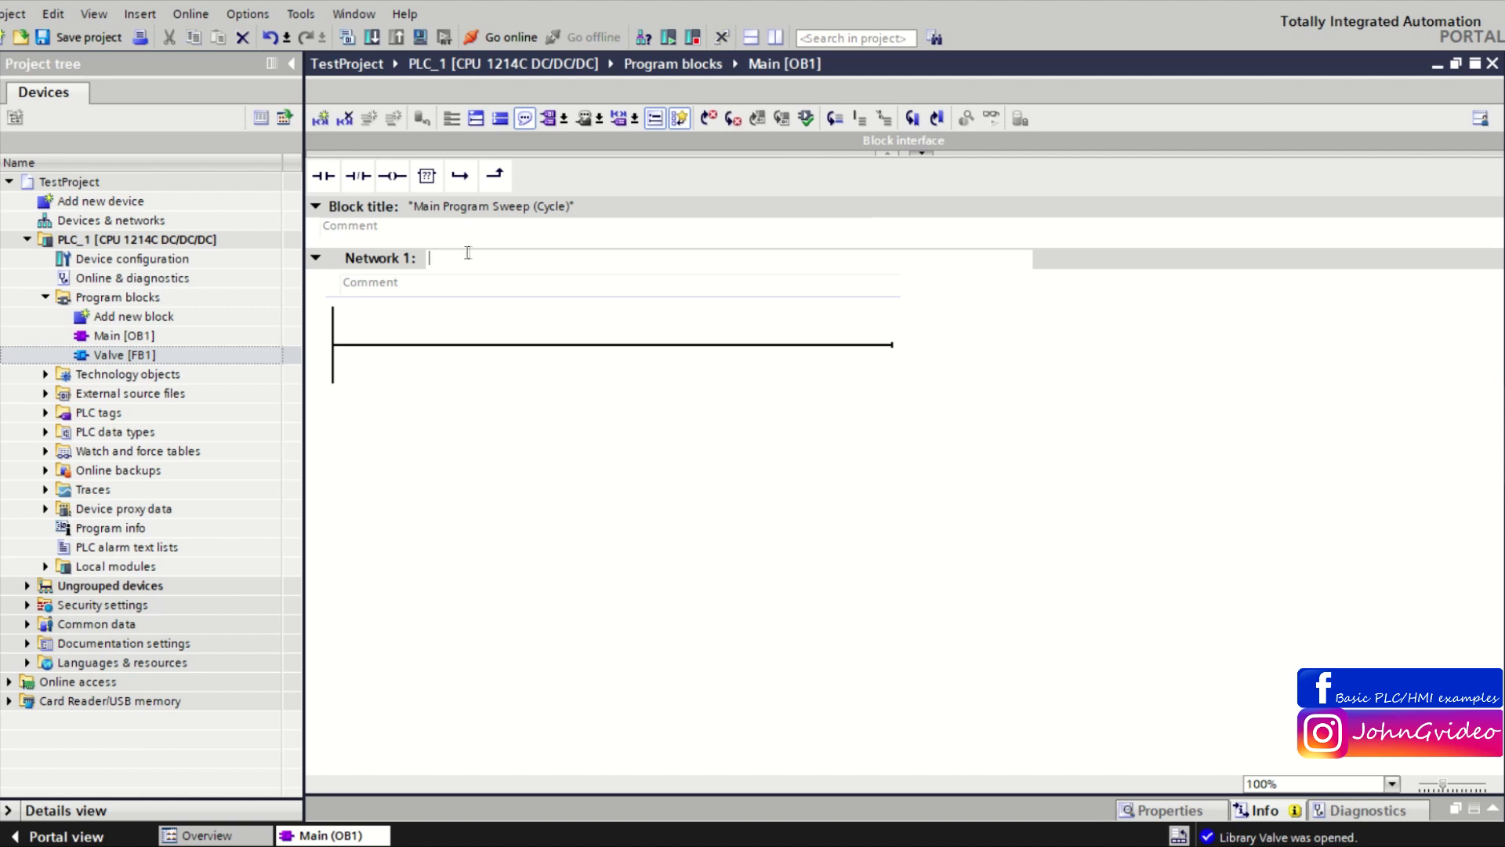
pyautogui.write('Valve')
pyautogui.click(758, 450)
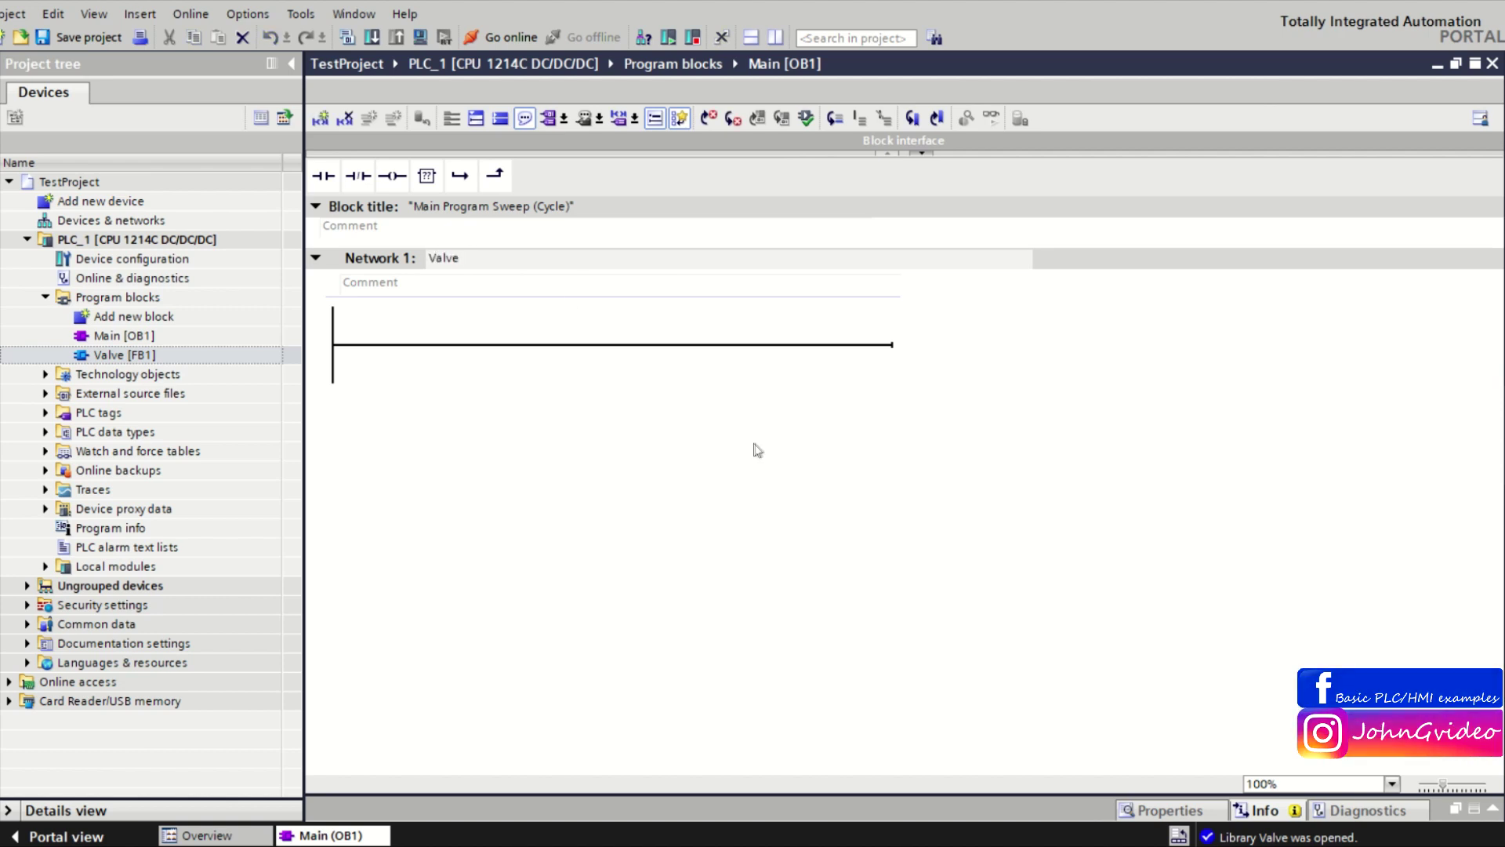
# - Call Valve [FB1] in Network 1 with manually numbered instance DB10_Valve1 (DB10)
pyautogui.click(102, 358)
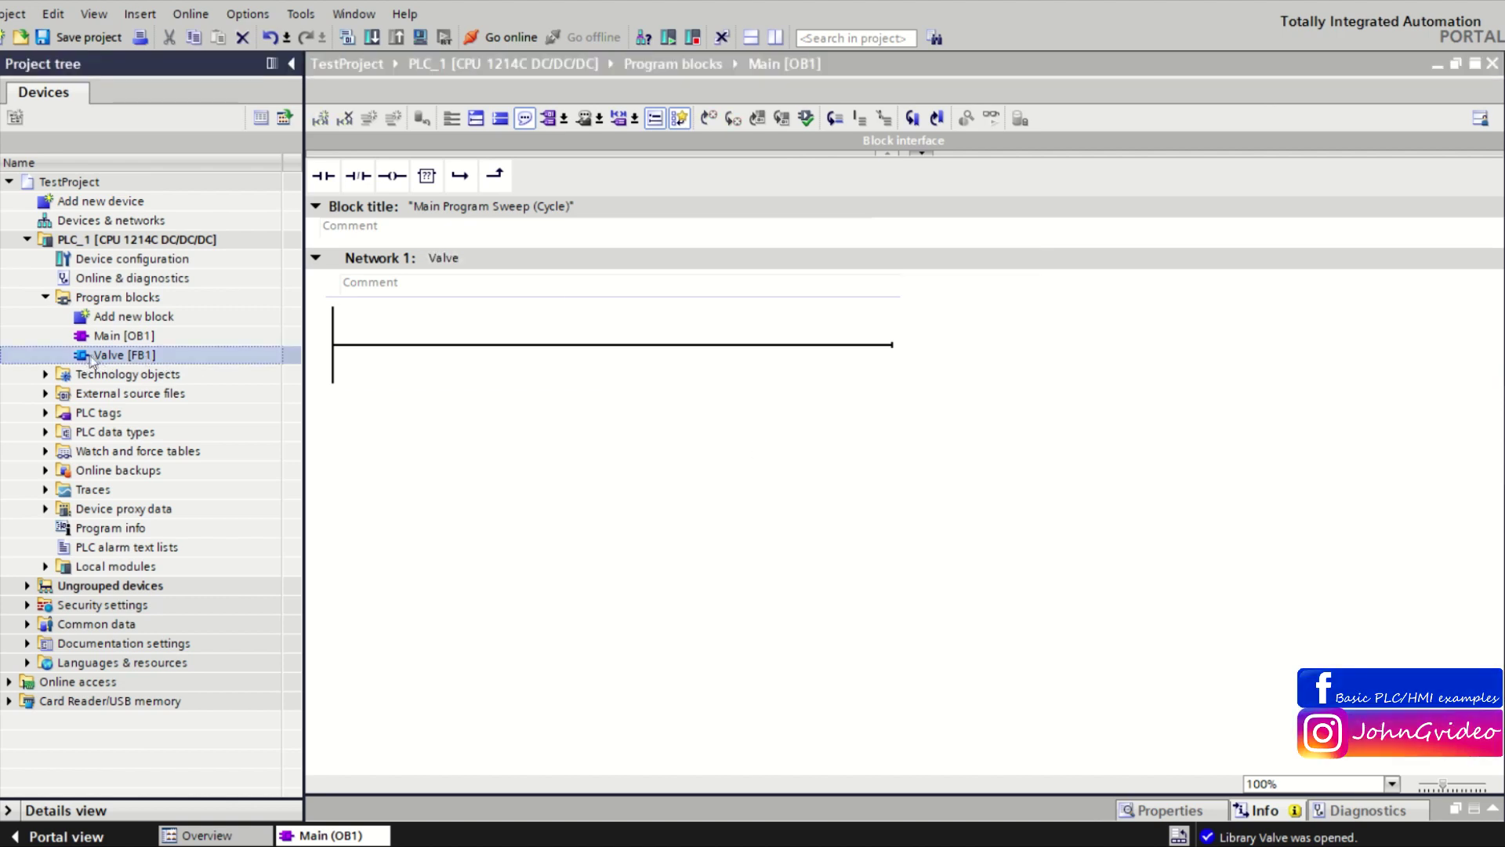
pyautogui.moveTo(91, 357); pyautogui.dragTo(737, 345)
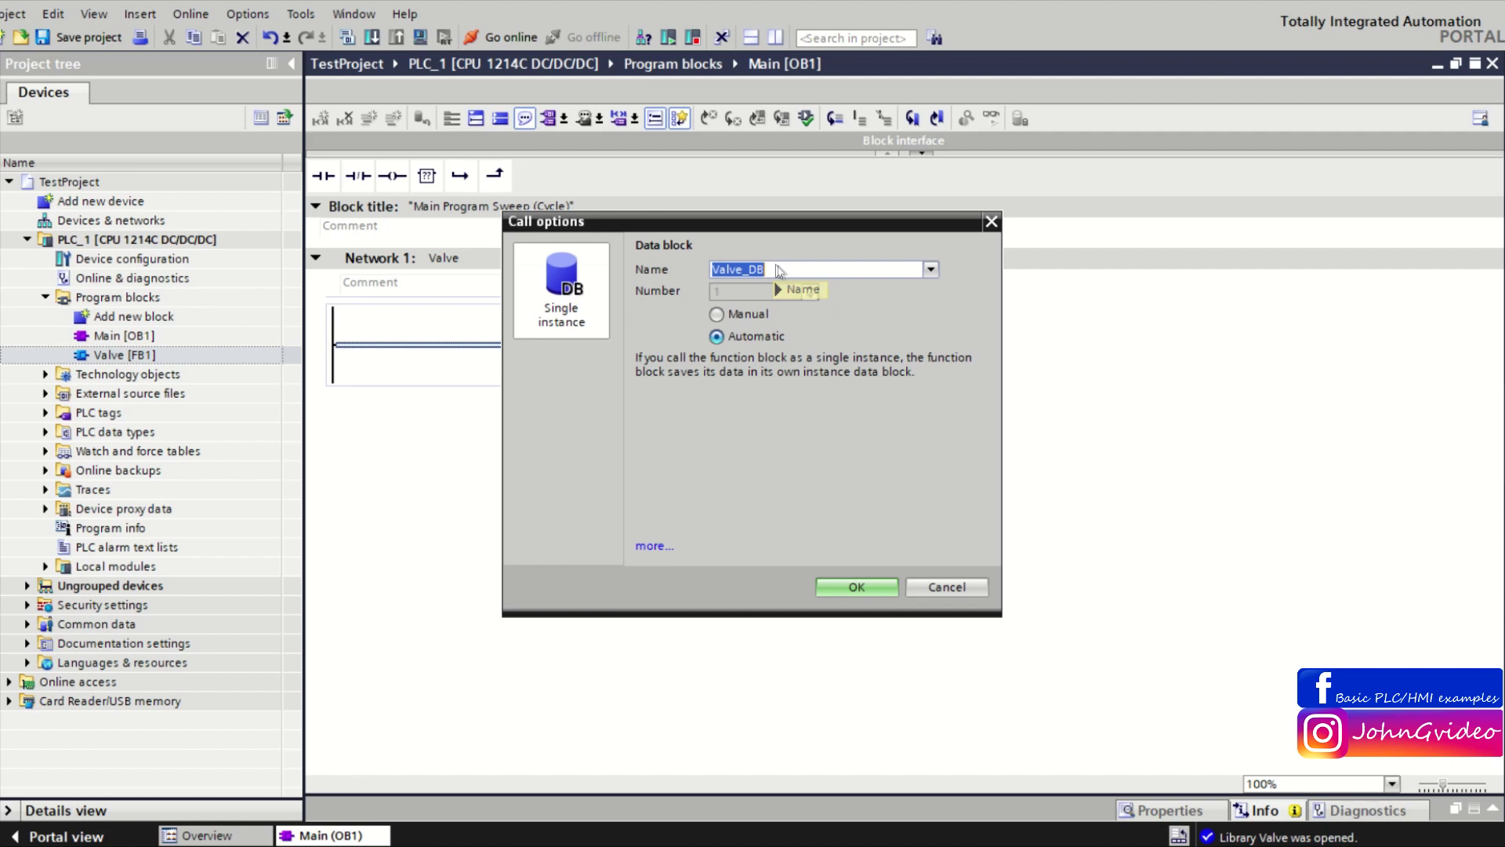
pyautogui.write('DB10')
pyautogui.write('_')
pyautogui.write('Va')
pyautogui.press('BackSpace')
pyautogui.press('BackSpace')
pyautogui.write('Va')
pyautogui.write('lve')
pyautogui.click(717, 313)
pyautogui.click(748, 293)
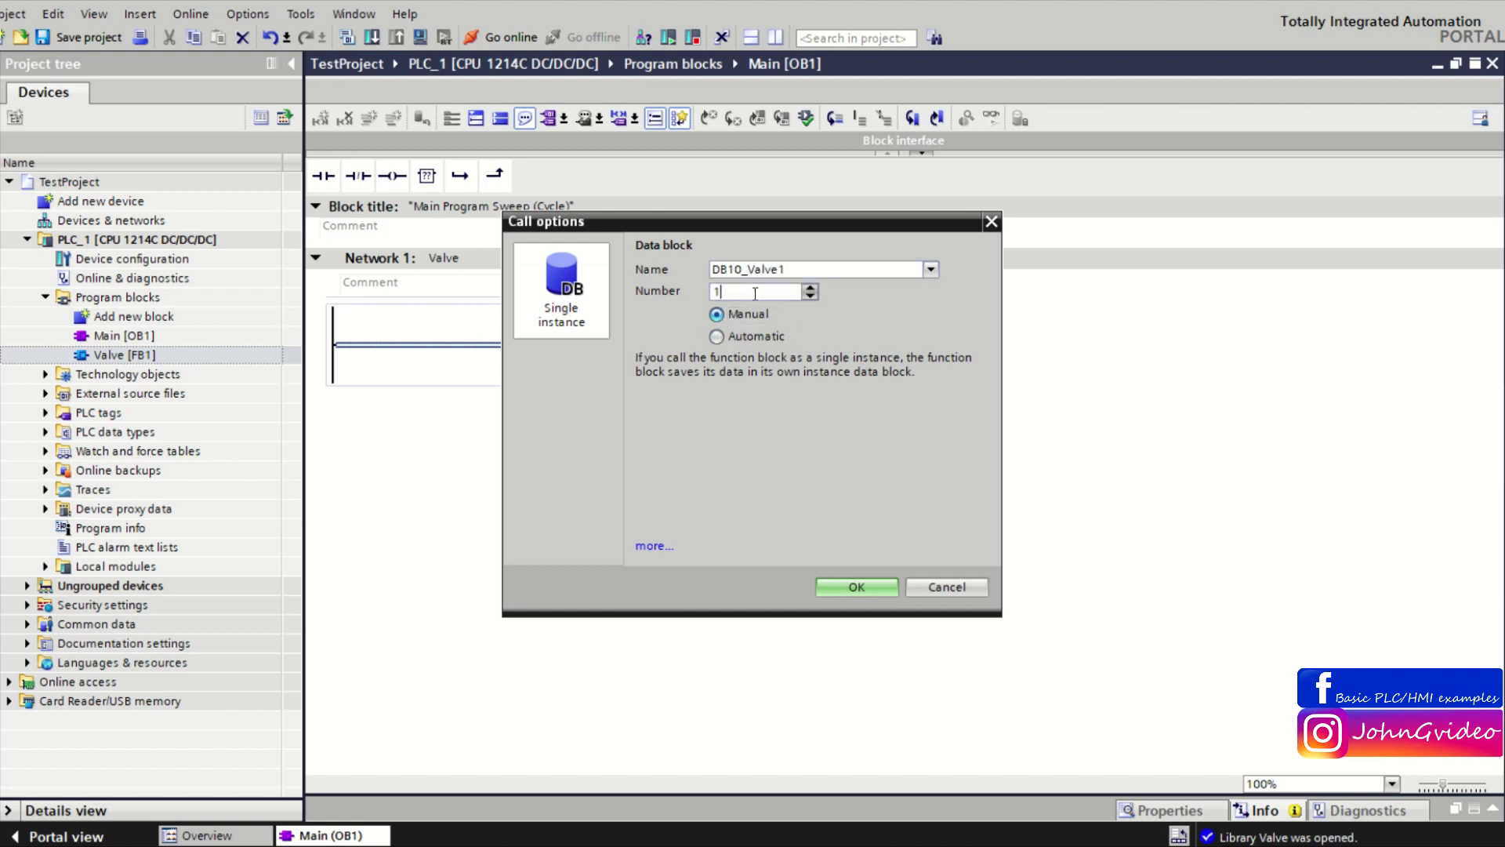
pyautogui.write('0')
pyautogui.click(858, 588)
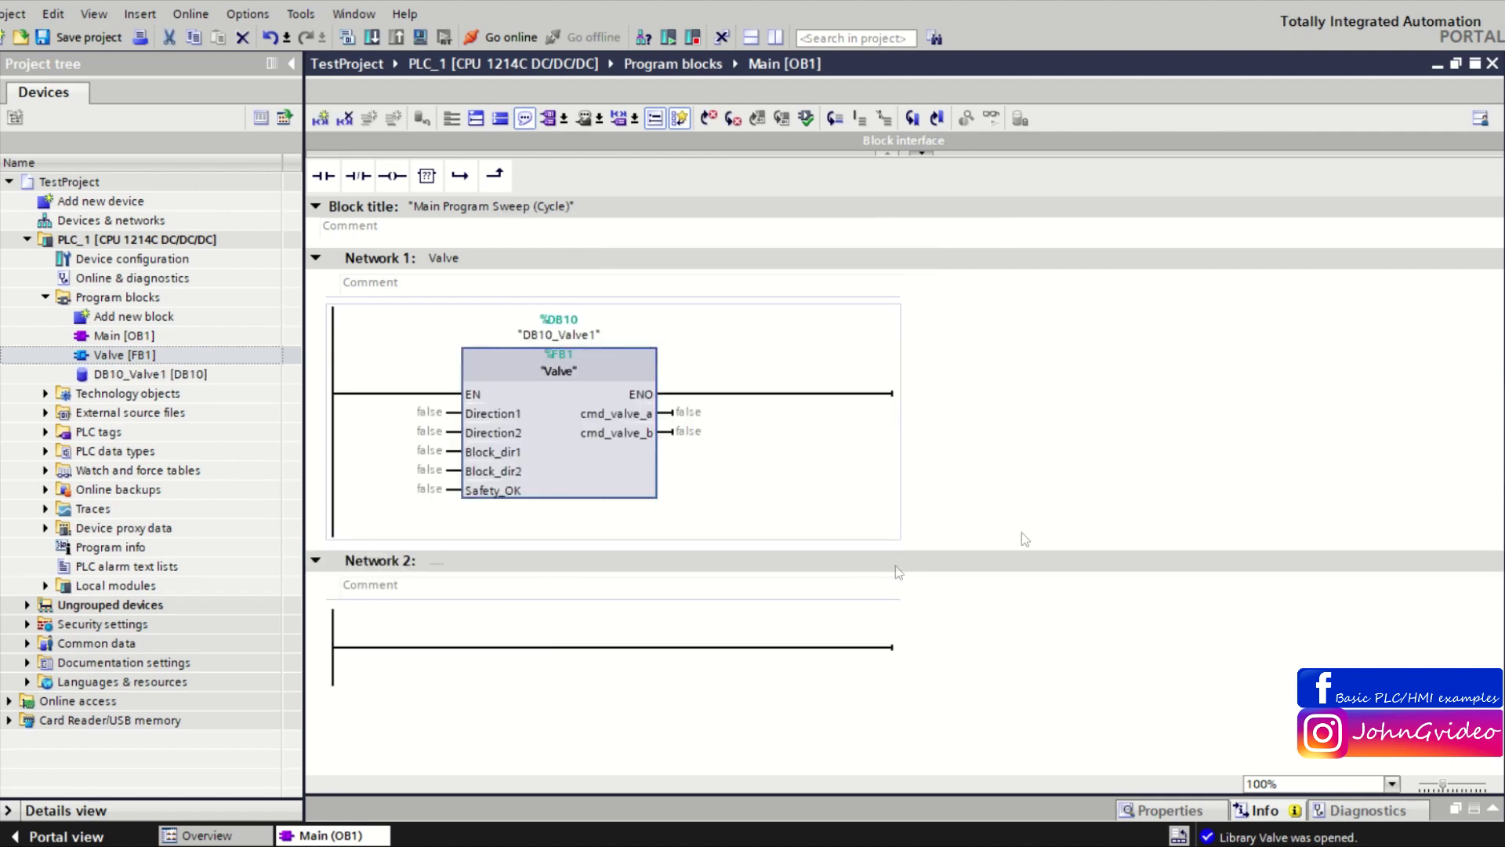
pyautogui.moveTo(118, 355); pyautogui.dragTo(504, 523)
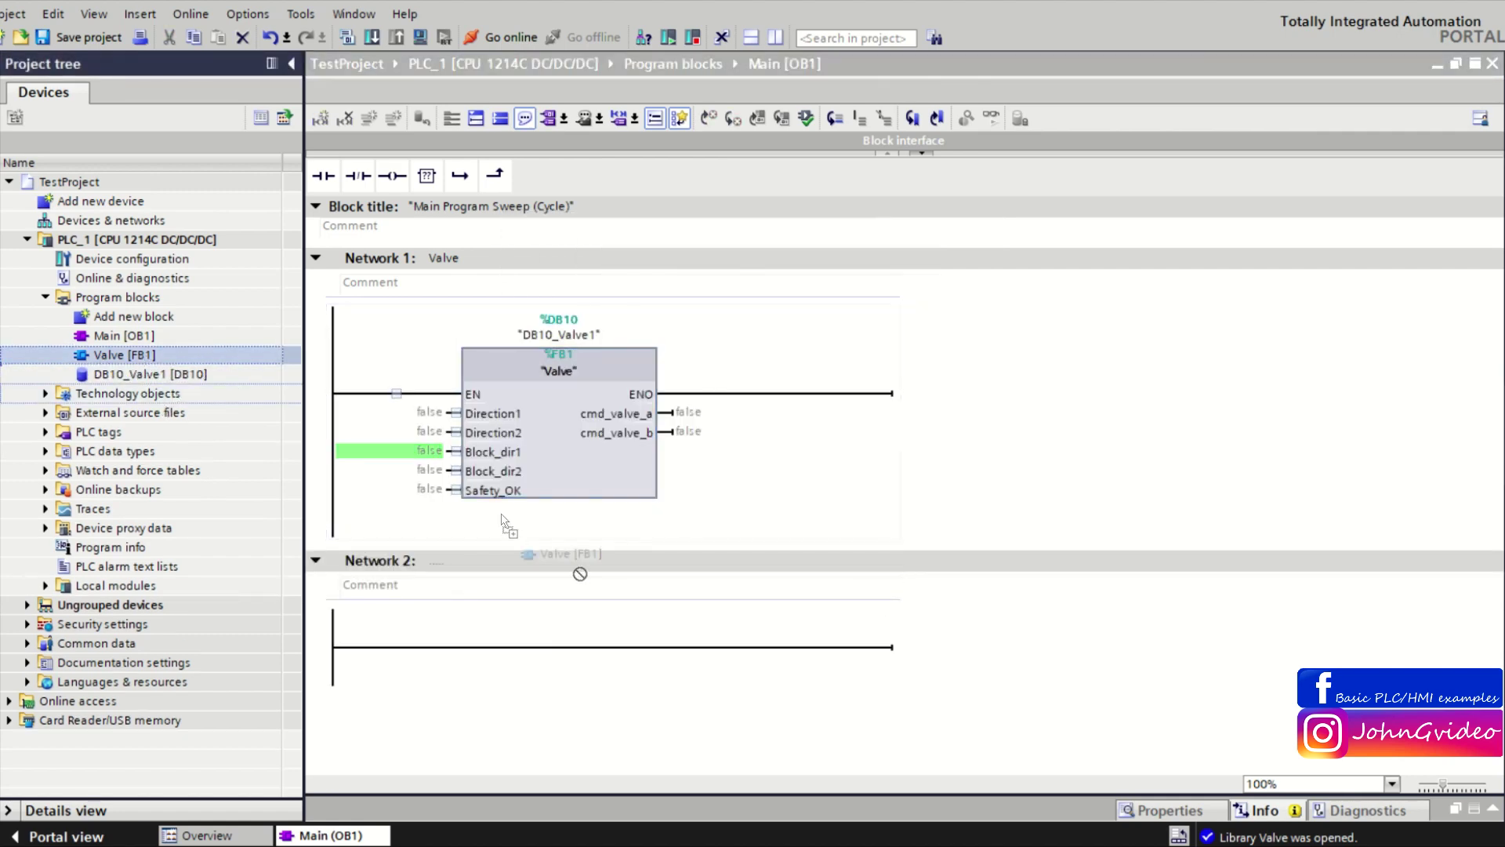
# - Call Valve [FB1] in Network 2 with manually numbered instance DB11_Valve2 (DB11)
pyautogui.moveTo(502, 517); pyautogui.dragTo(613, 648)
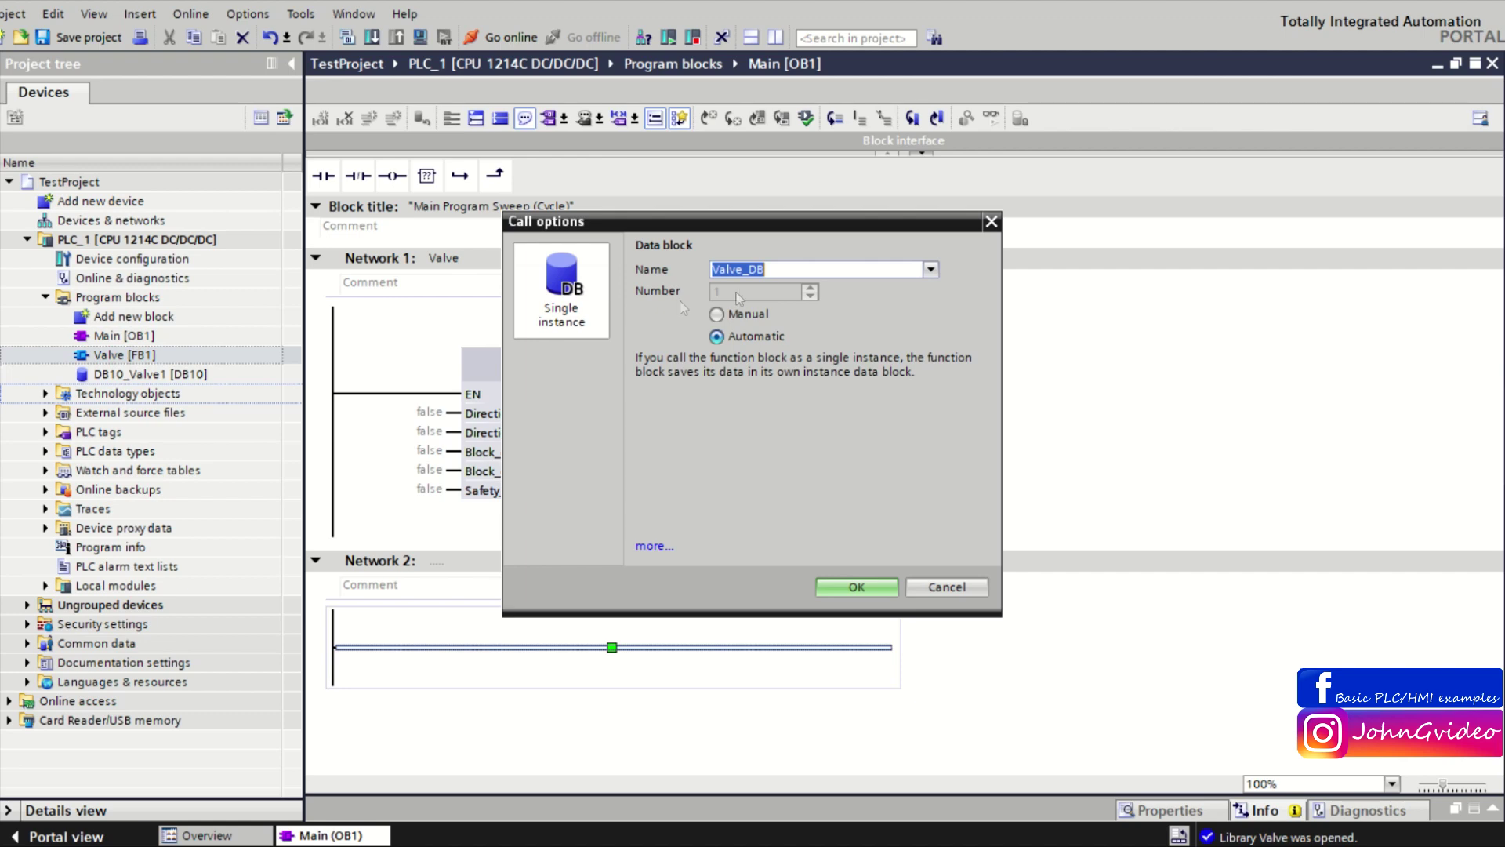
pyautogui.click(717, 314)
pyautogui.write('1')
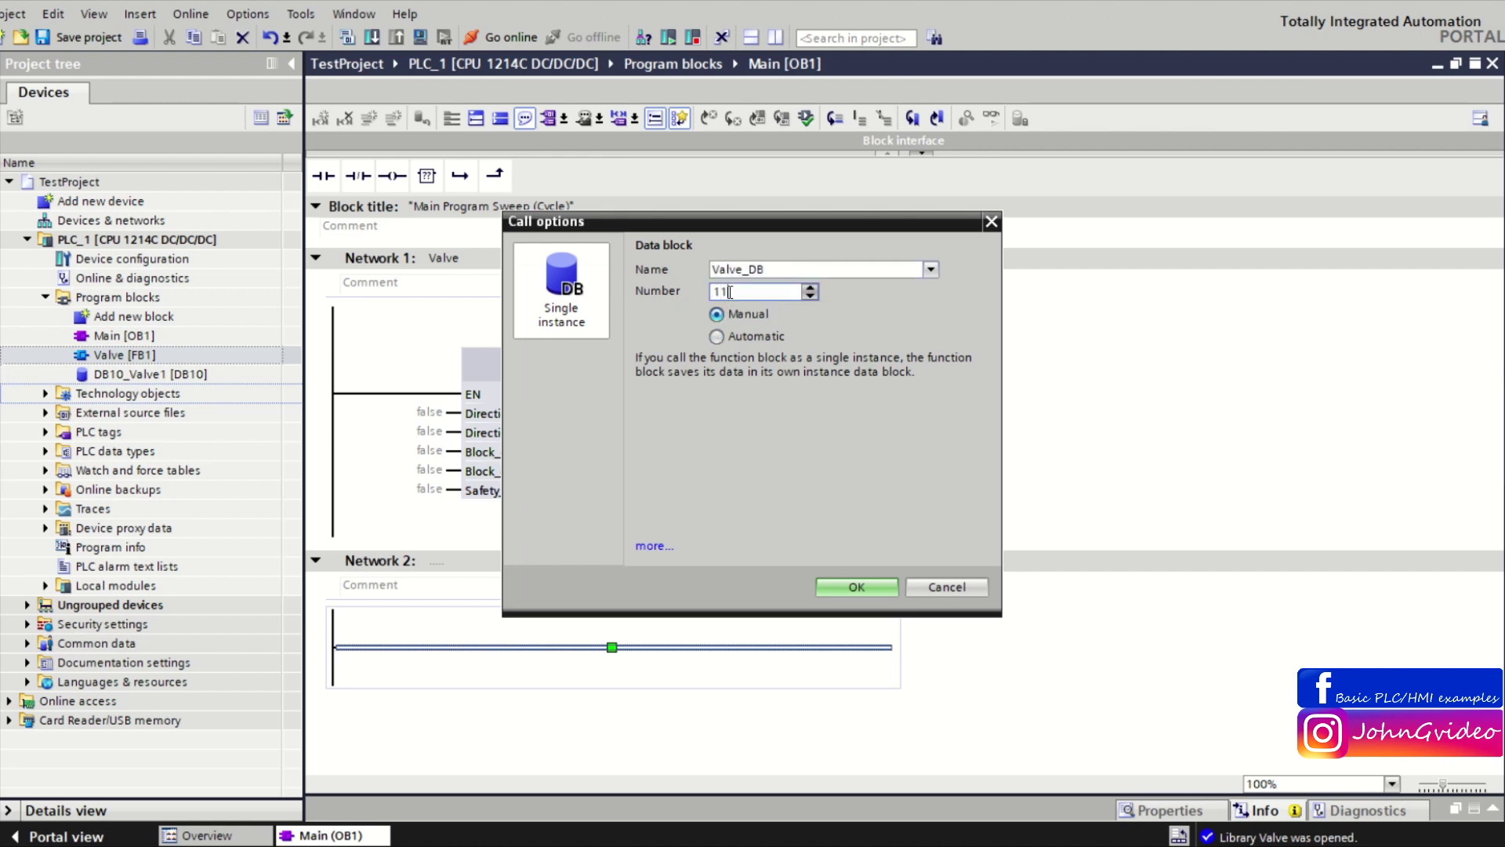
pyautogui.hotkey('shift', 'Tab')
pyautogui.write('DB')
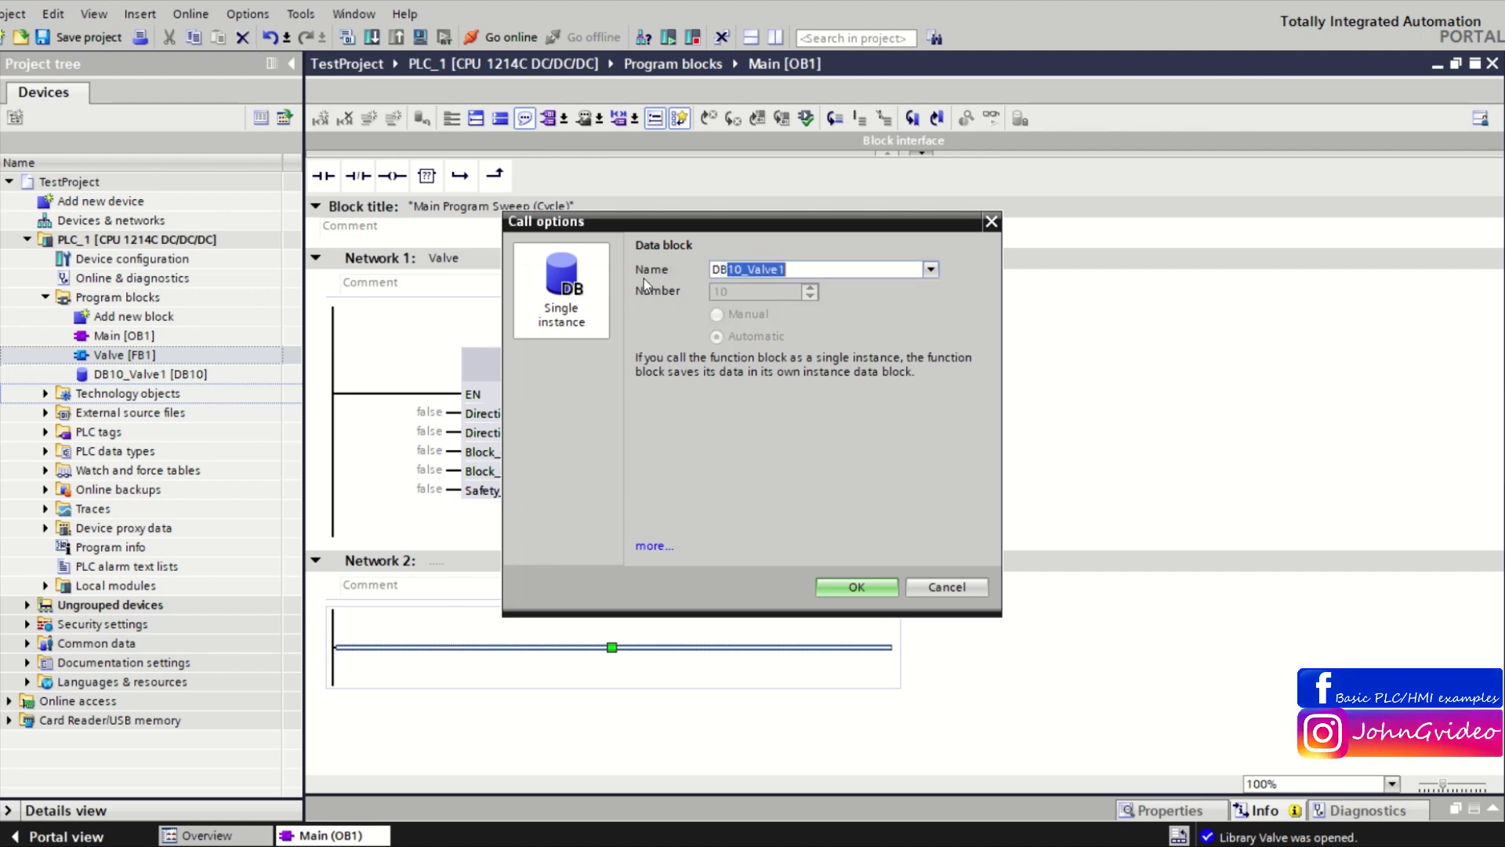
pyautogui.write('11_V')
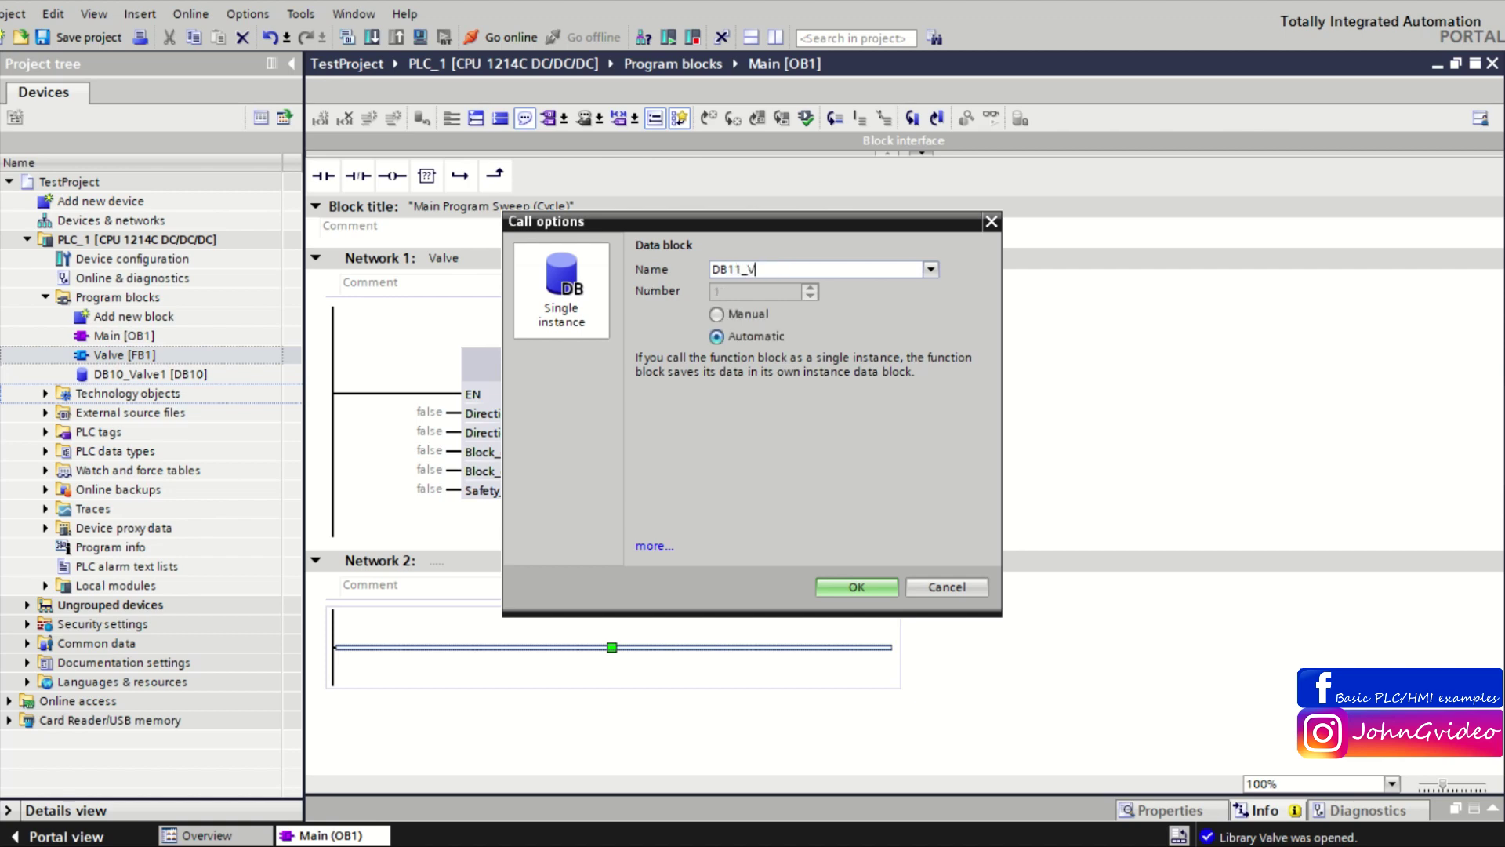
pyautogui.write('alve2')
pyautogui.click(717, 314)
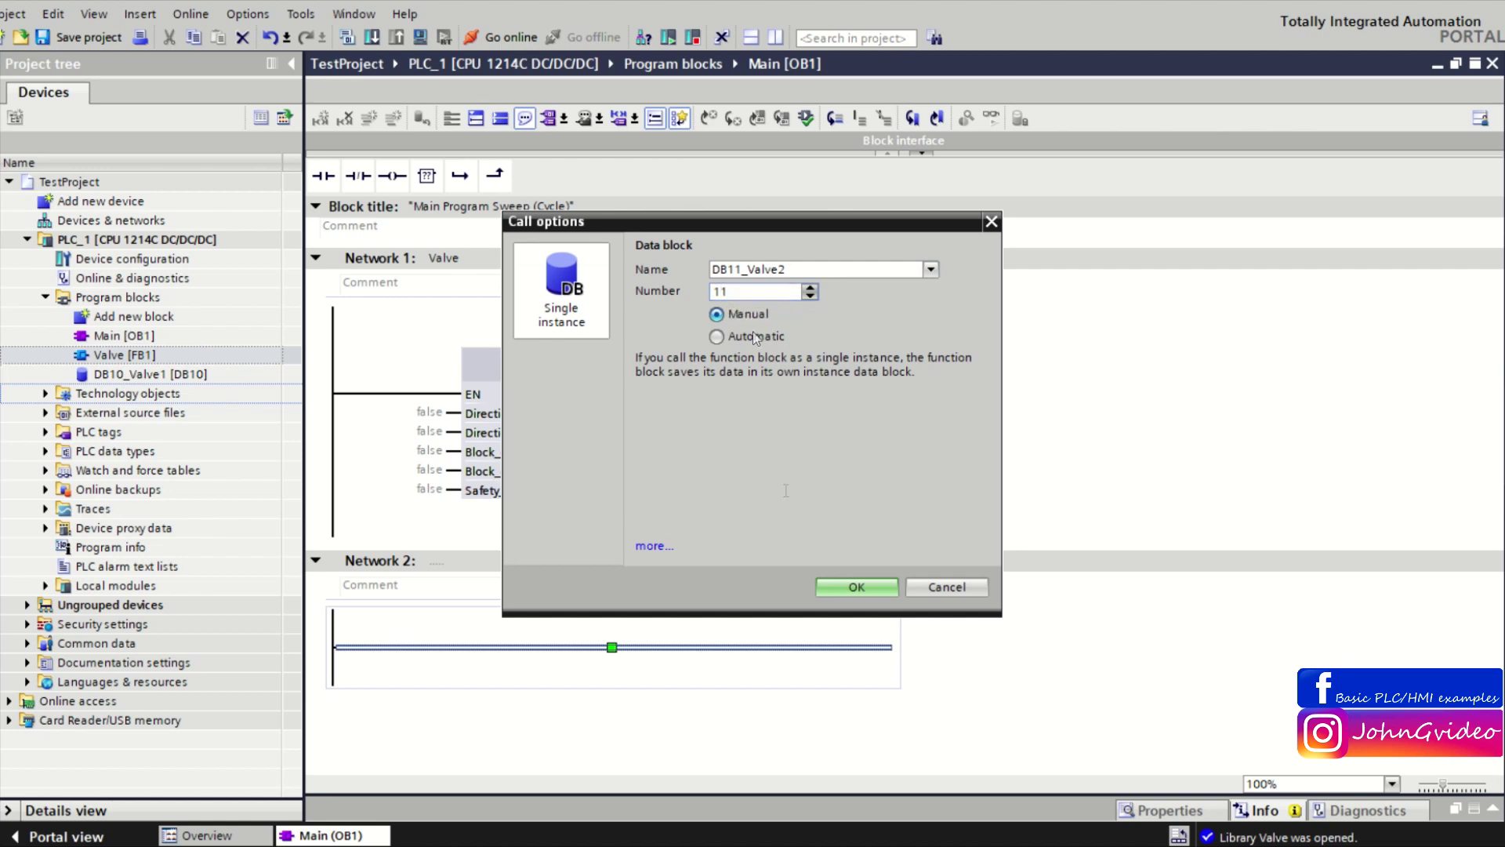
pyautogui.click(847, 578)
pyautogui.scroll(-5, 1042, 448)
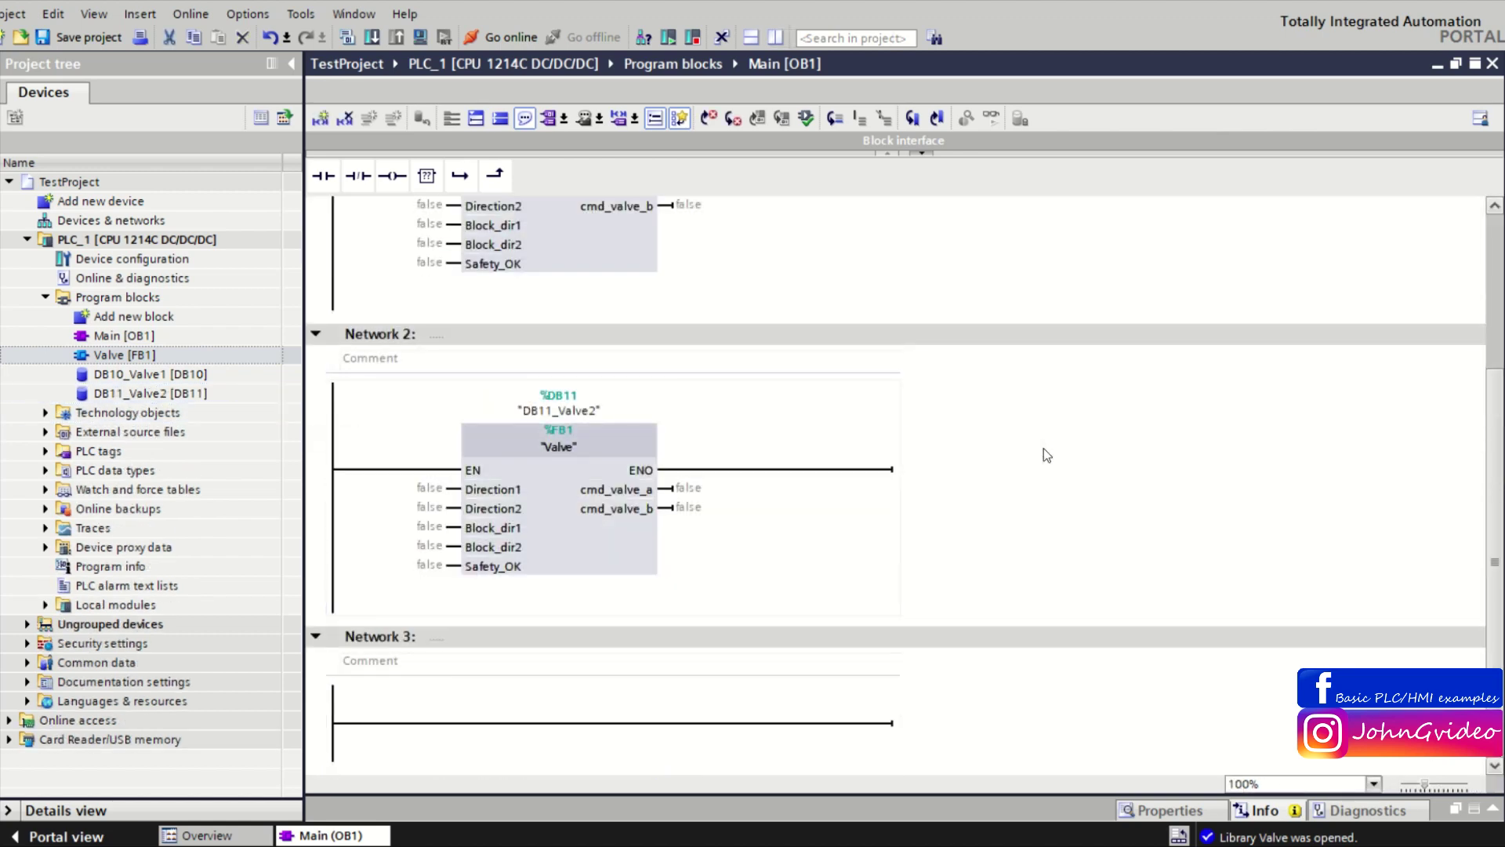
pyautogui.scroll(5, 1043, 449)
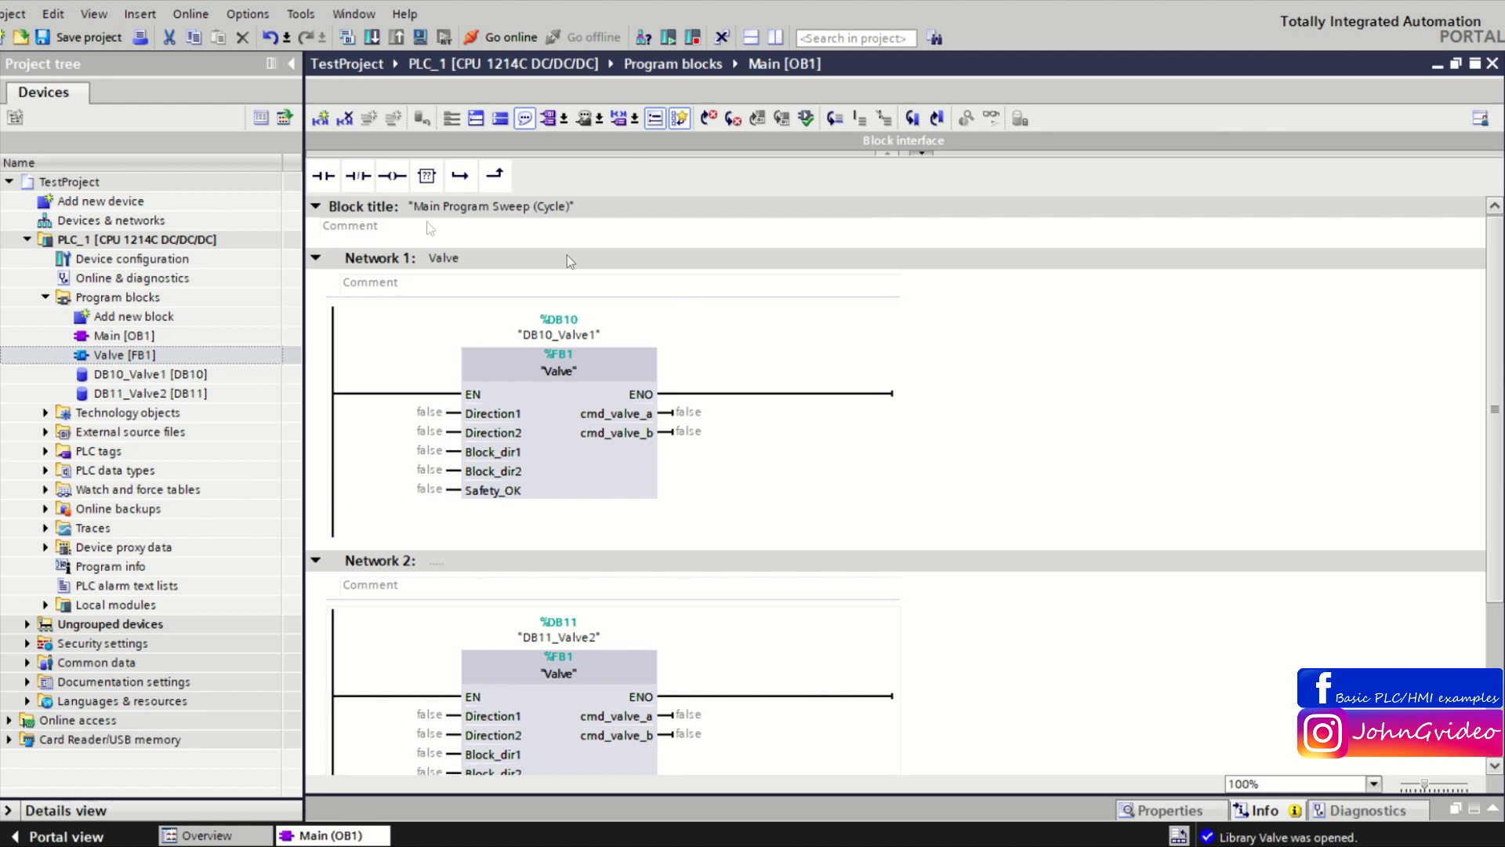